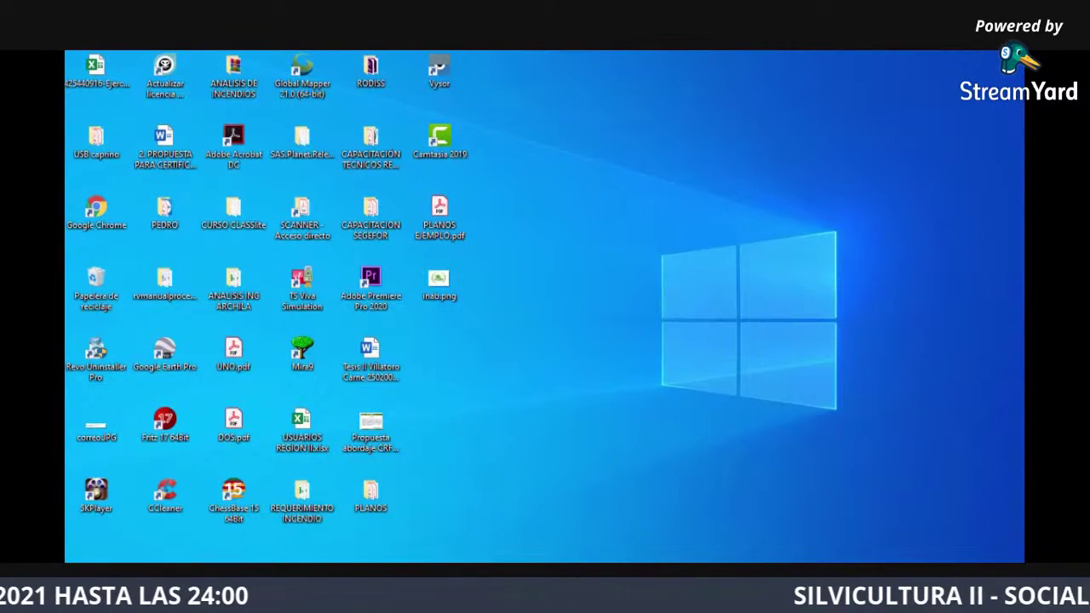
Open the INAB Servicios page in Chrome and scroll to the Manejo Forestal system entry.
{"action": "left_click", "coordinate": [498, 502]}
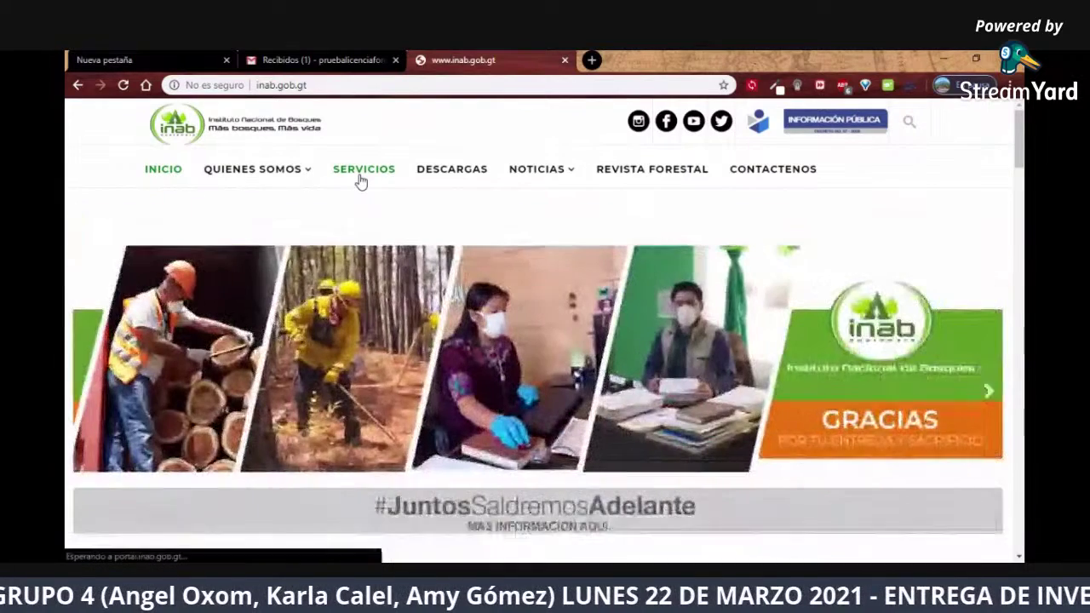
{"action": "left_click", "coordinate": [361, 170]}
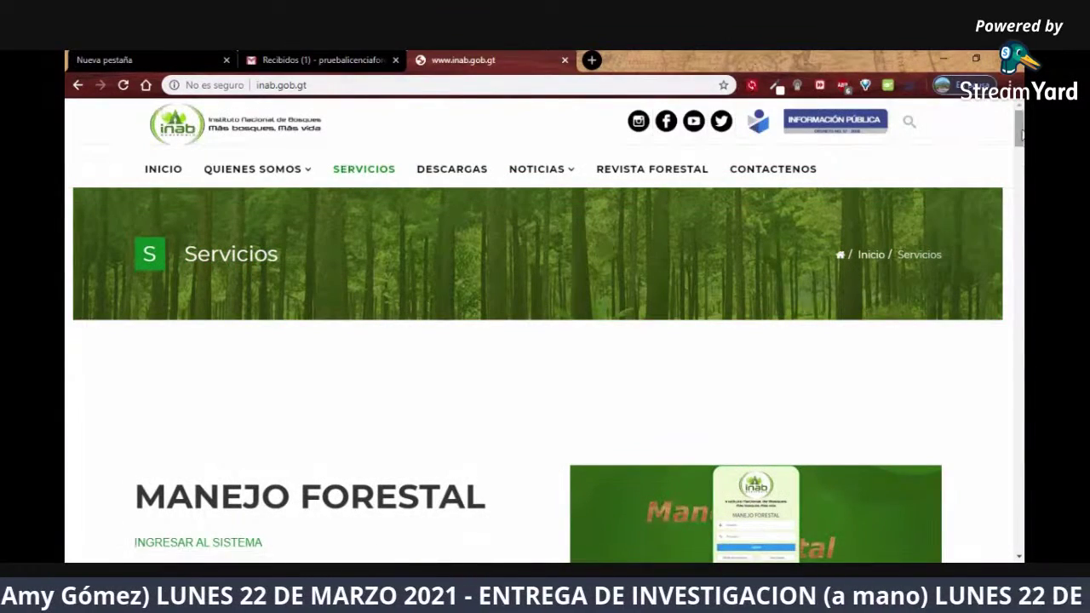
{"action": "scroll", "coordinate": [1013, 136], "scroll_direction": "down", "scroll_amount": 3}
{"action": "scroll", "coordinate": [545, 332], "scroll_direction": "down", "scroll_amount": 2}
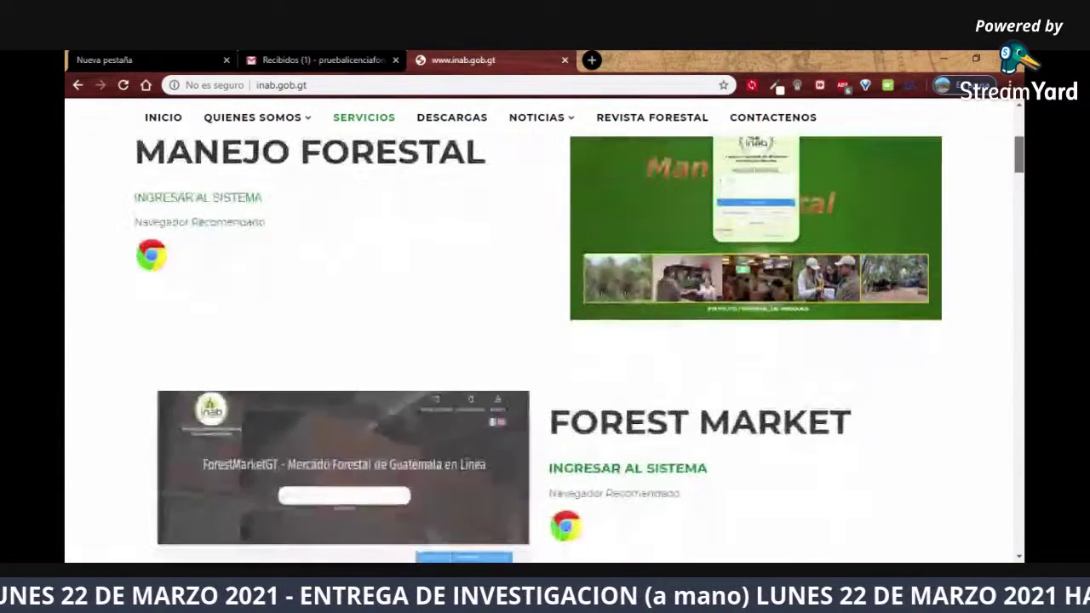
{"action": "scroll", "coordinate": [513, 193], "scroll_direction": "up", "scroll_amount": 1}
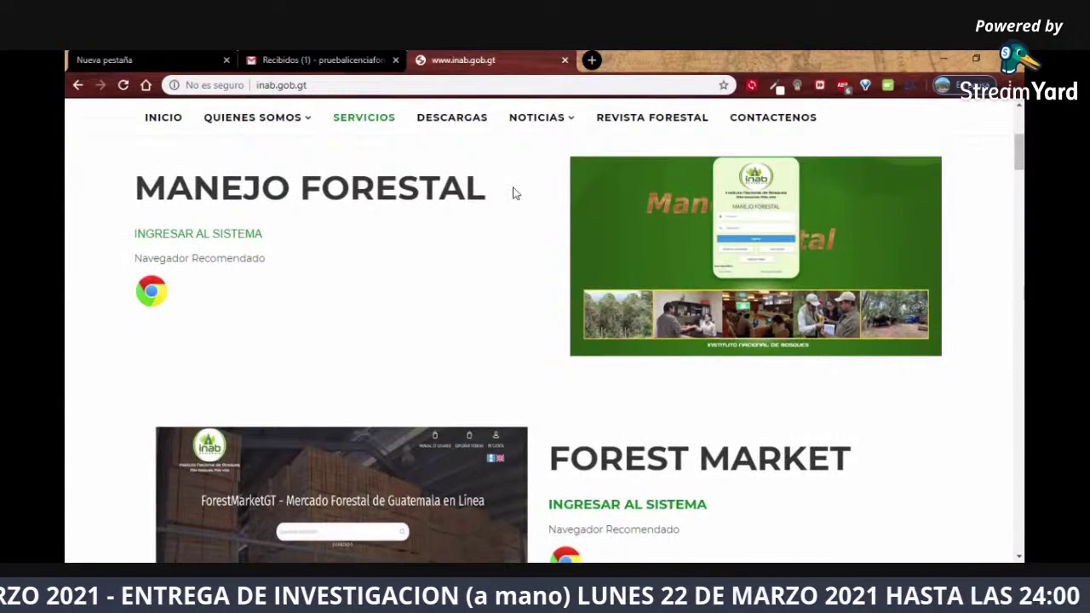
Load the Manejo Forestal login page at manejocapa.inab.gob.gt in a new tab.
{"action": "left_click", "coordinate": [194, 241]}
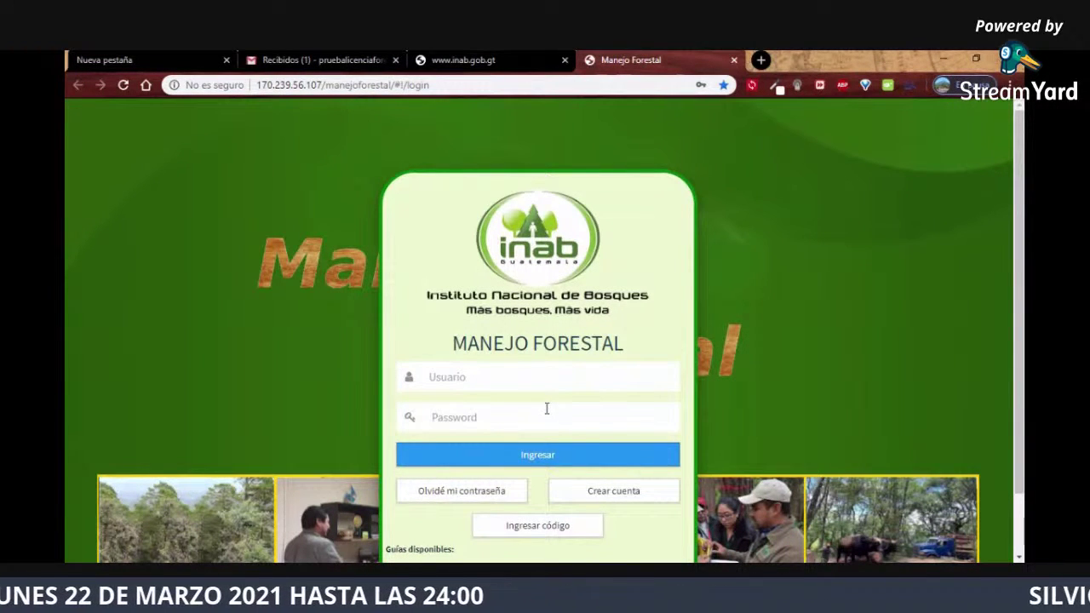
{"action": "left_click", "coordinate": [135, 56]}
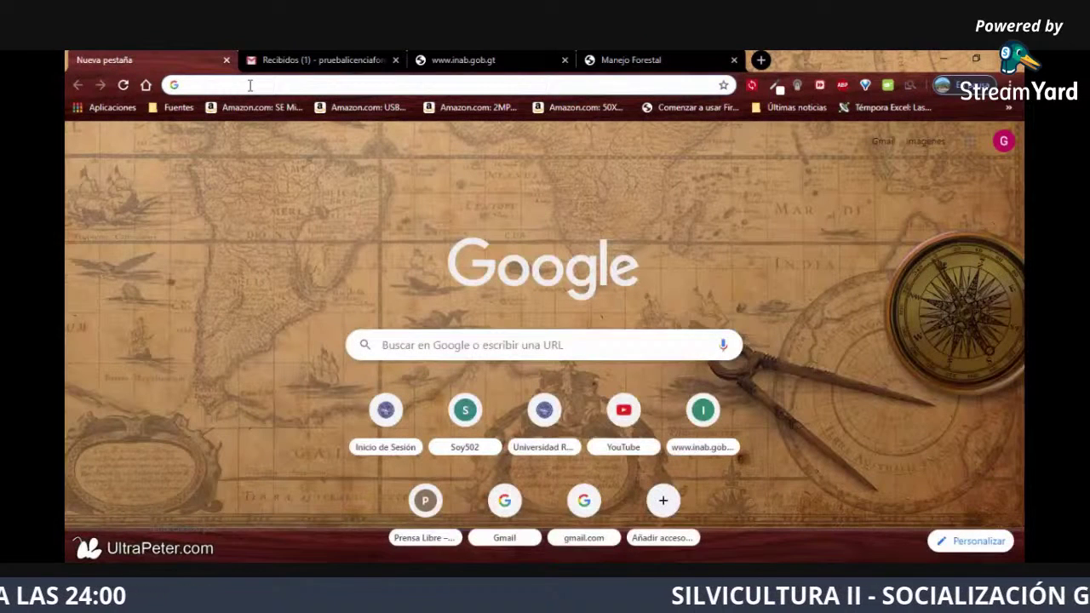
{"action": "type", "text": "ma"}
{"action": "key", "text": "Return"}
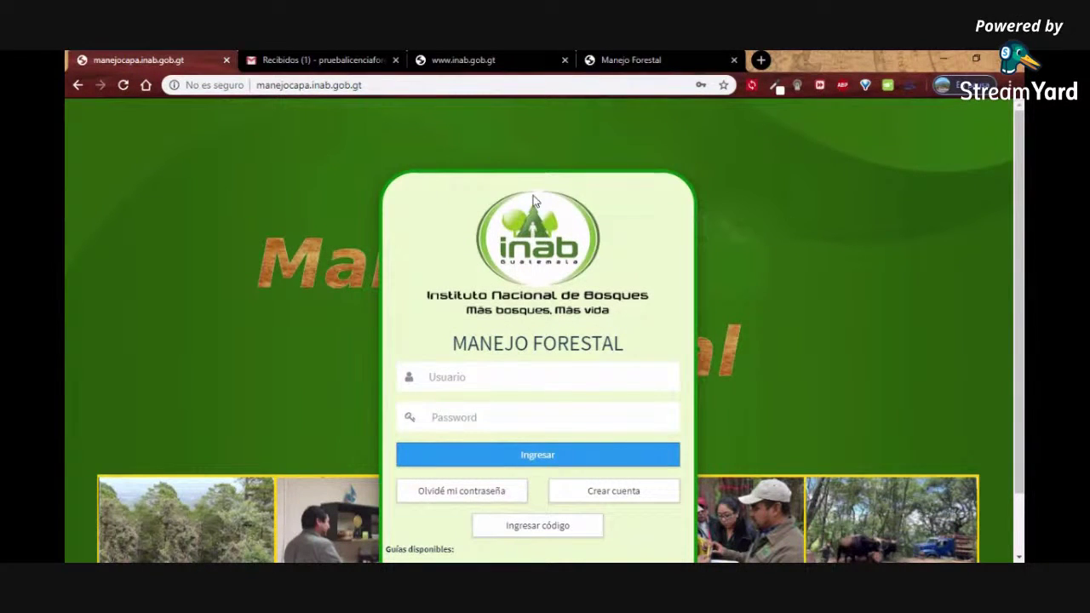
Start a new account with country Guatemala, department Alta Verapaz and municipality Cobán.
{"action": "left_click", "coordinate": [642, 501]}
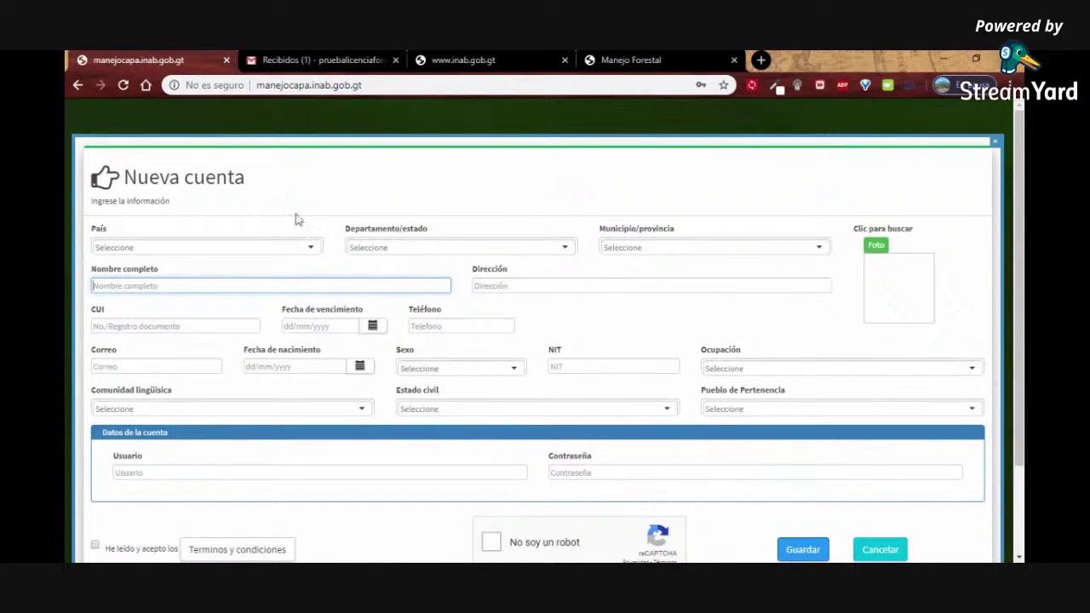
{"action": "left_click", "coordinate": [286, 251]}
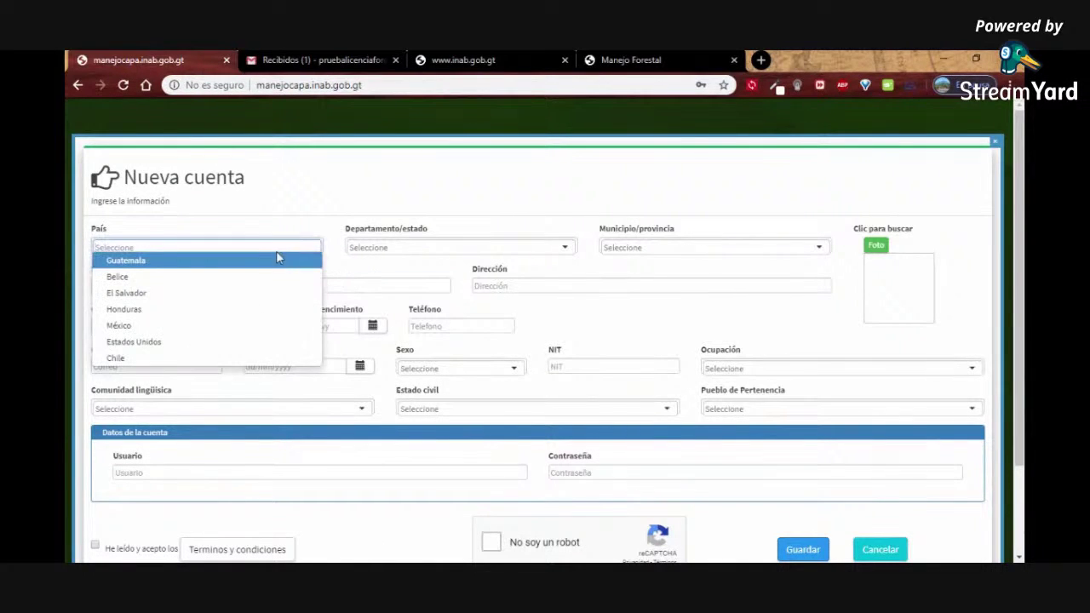
{"action": "left_click", "coordinate": [150, 261]}
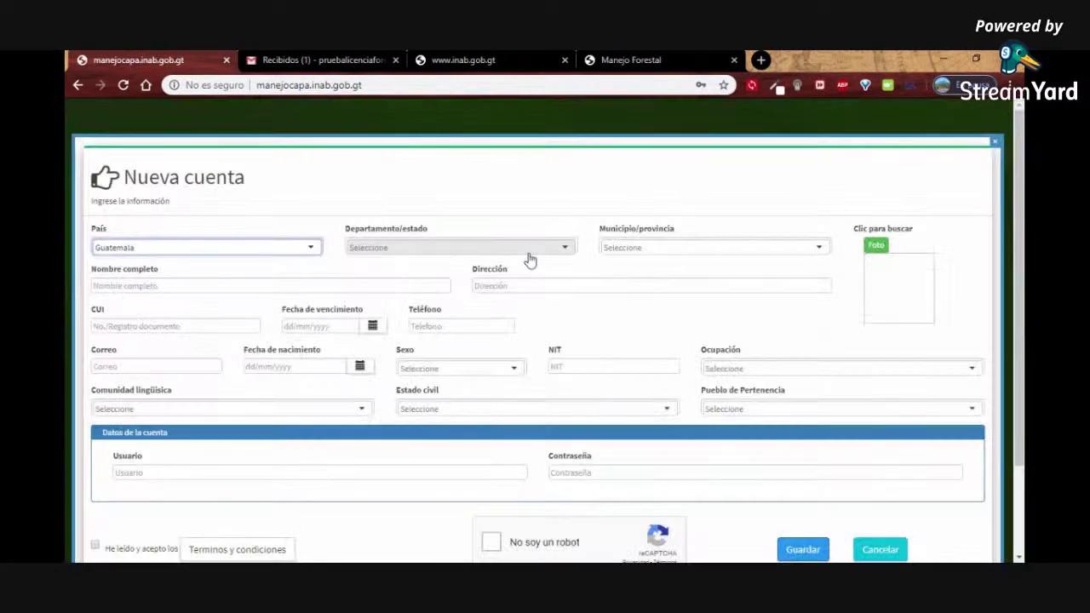
{"action": "left_click", "coordinate": [517, 255]}
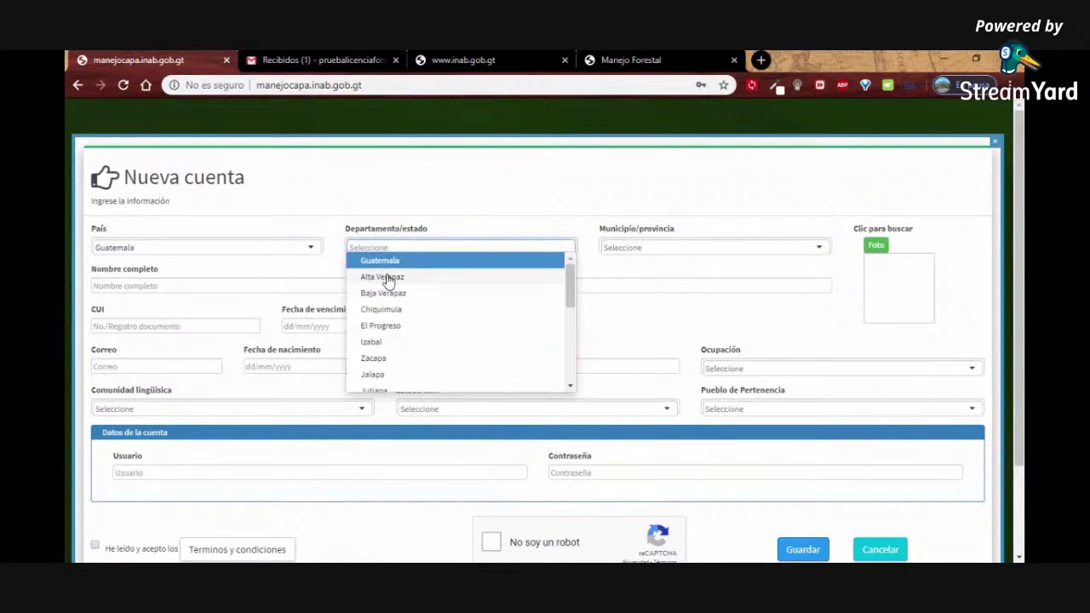
{"action": "left_click", "coordinate": [389, 277]}
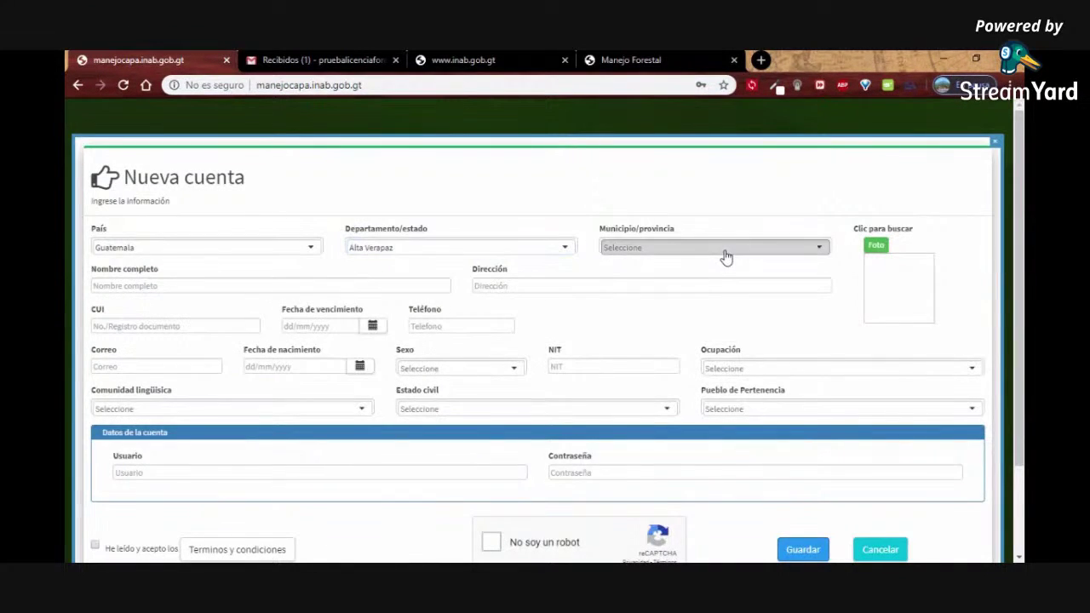
{"action": "left_click", "coordinate": [724, 254]}
{"action": "left_click", "coordinate": [634, 263]}
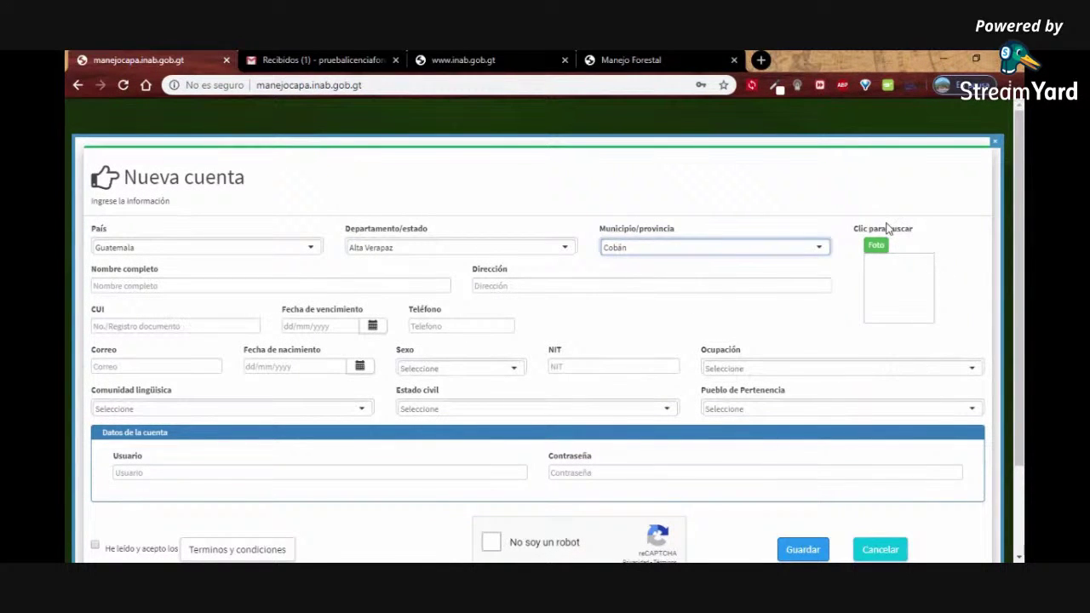
Attach NotadeEnvio.png as the account photo.
{"action": "left_click", "coordinate": [880, 254]}
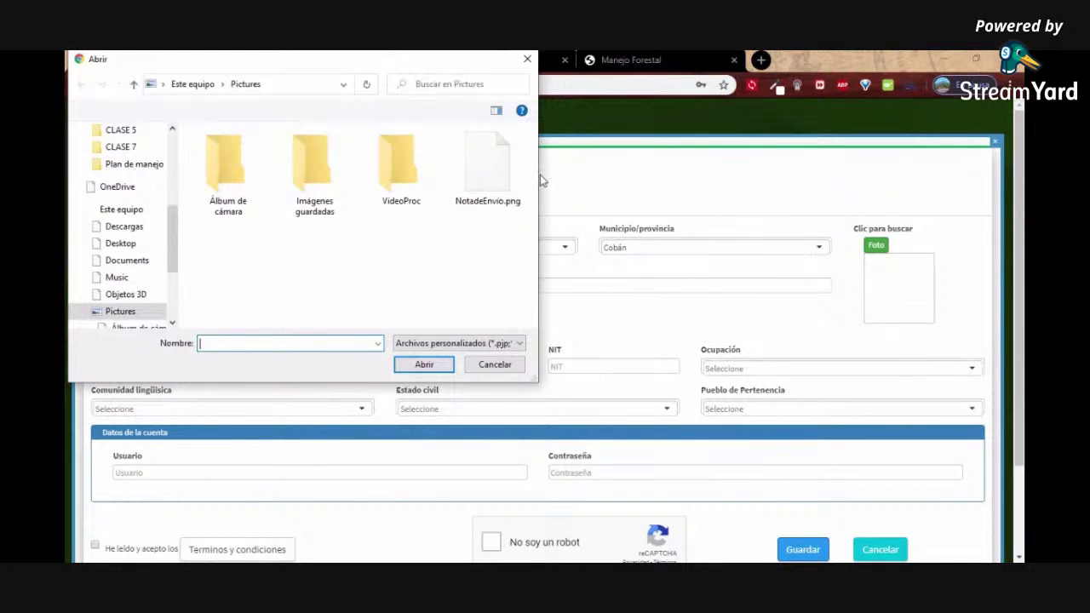
{"action": "left_click", "coordinate": [487, 166]}
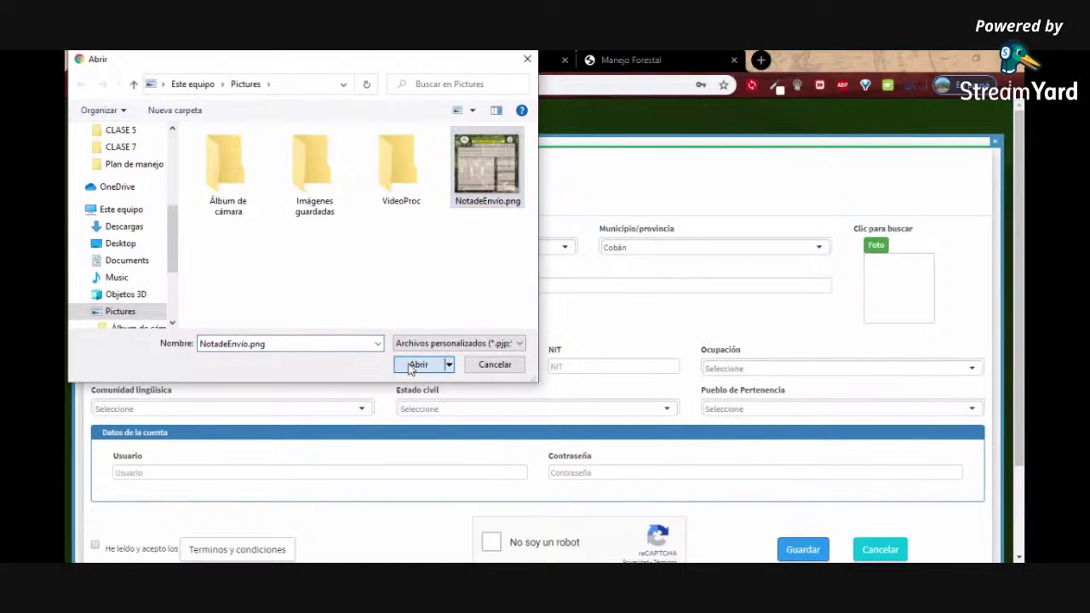
{"action": "left_click", "coordinate": [416, 365]}
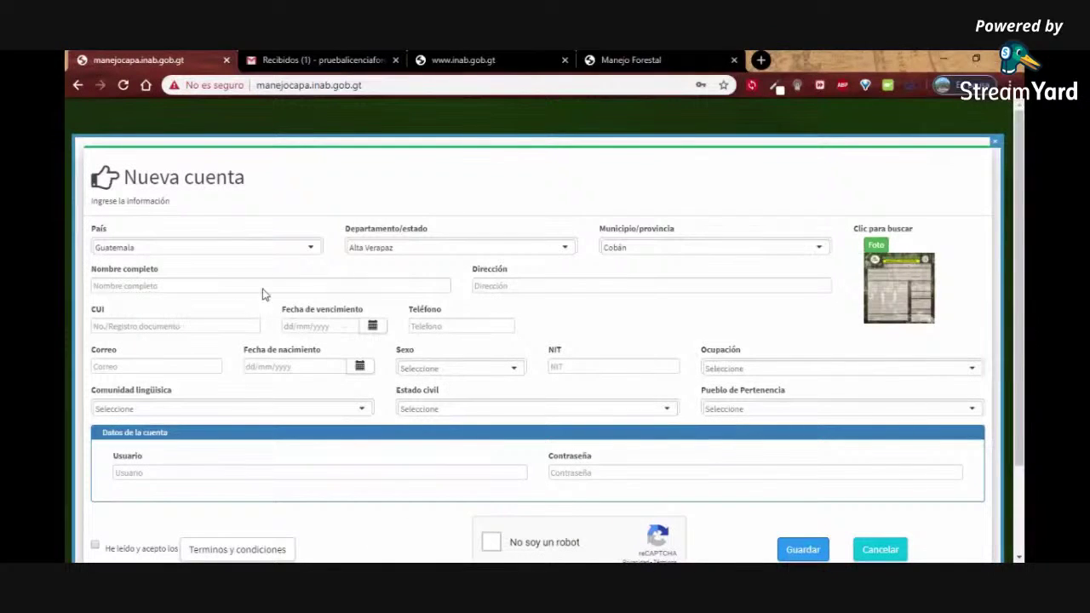
Fill in the full name and address from suggestions and begin the CUI number.
{"action": "left_click", "coordinate": [227, 286]}
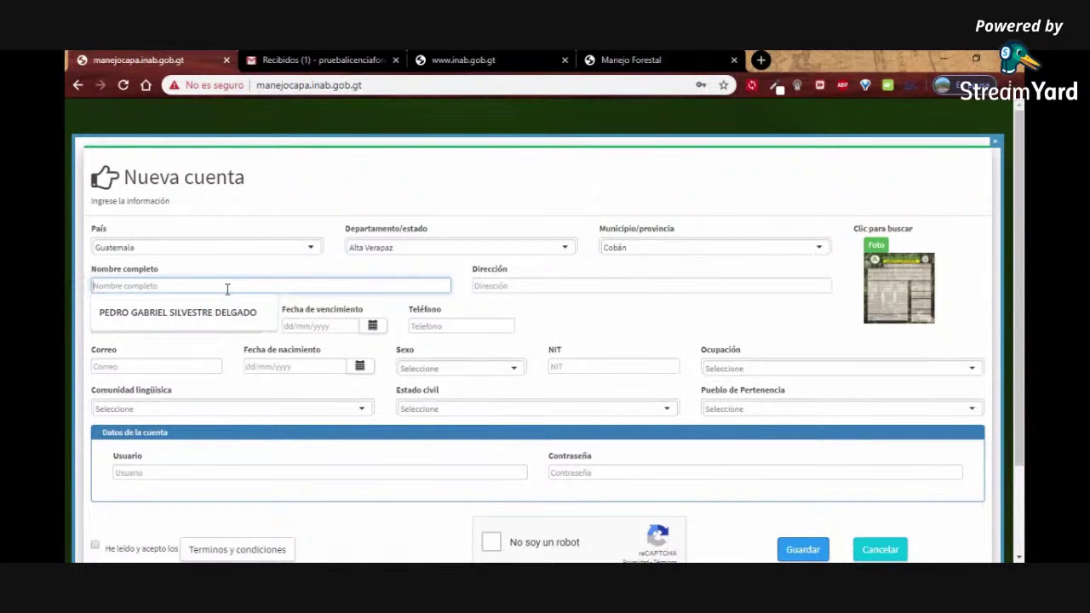
{"action": "left_click", "coordinate": [223, 311]}
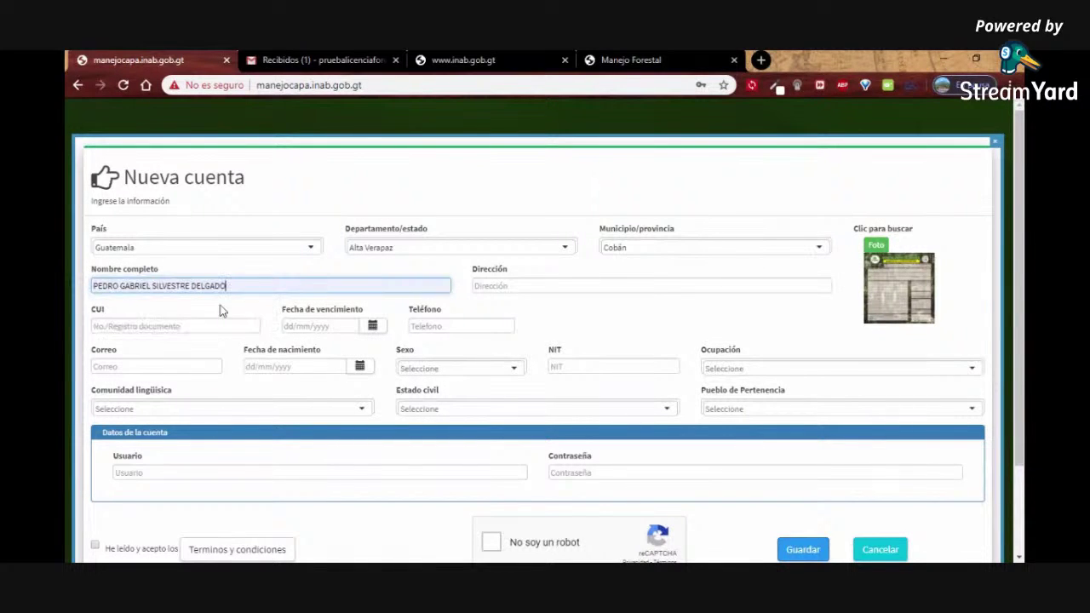
{"action": "left_click", "coordinate": [558, 287]}
{"action": "left_click", "coordinate": [545, 315]}
{"action": "left_click", "coordinate": [147, 327]}
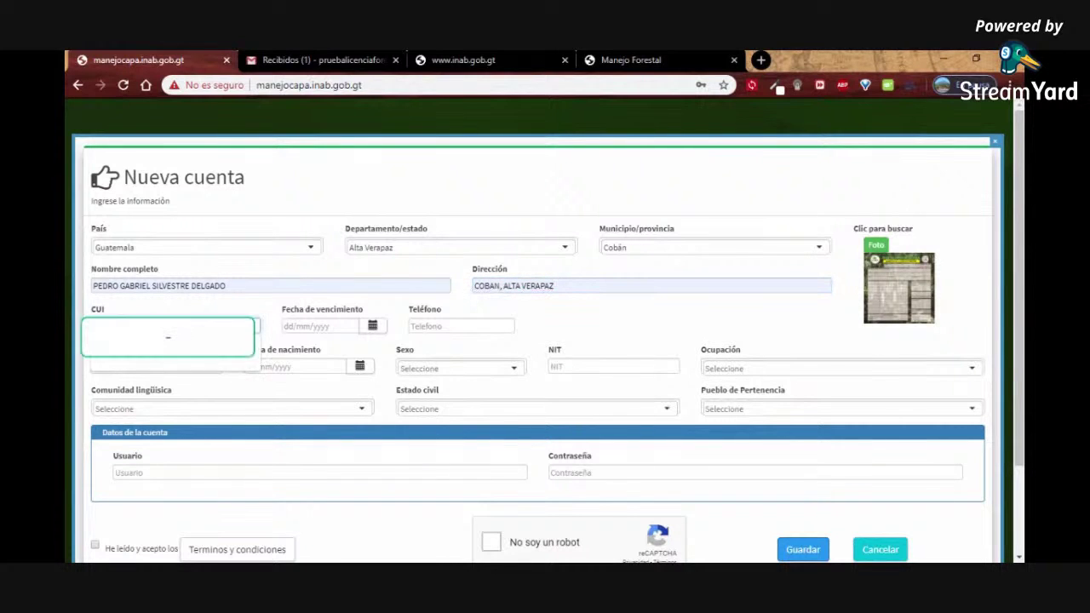
Set the document expiry date to 15/05/2023.
{"action": "left_click", "coordinate": [332, 325]}
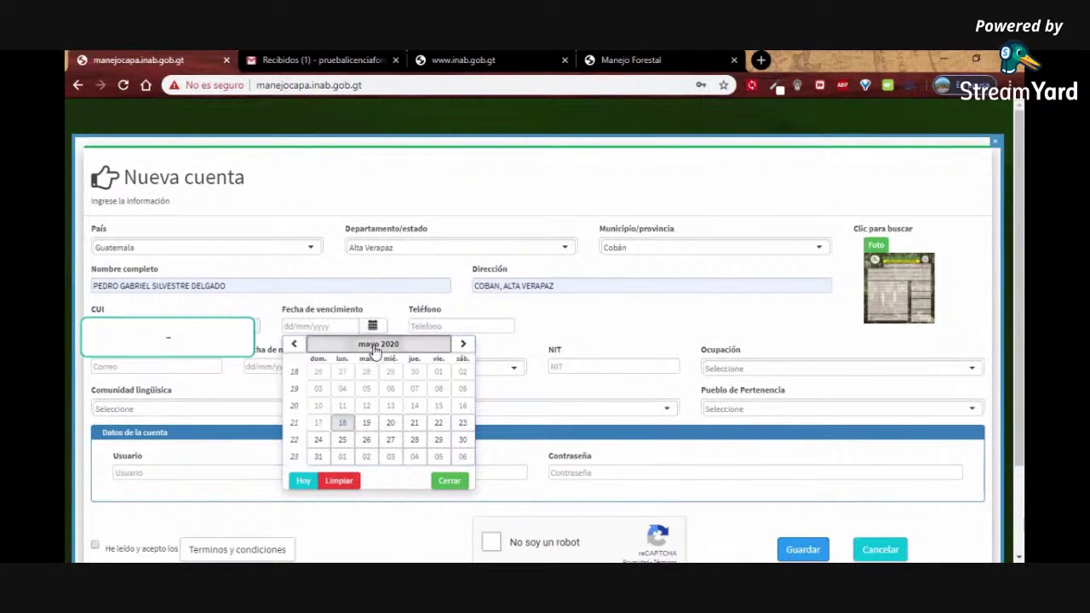
{"action": "left_click", "coordinate": [375, 345]}
{"action": "left_click", "coordinate": [375, 346]}
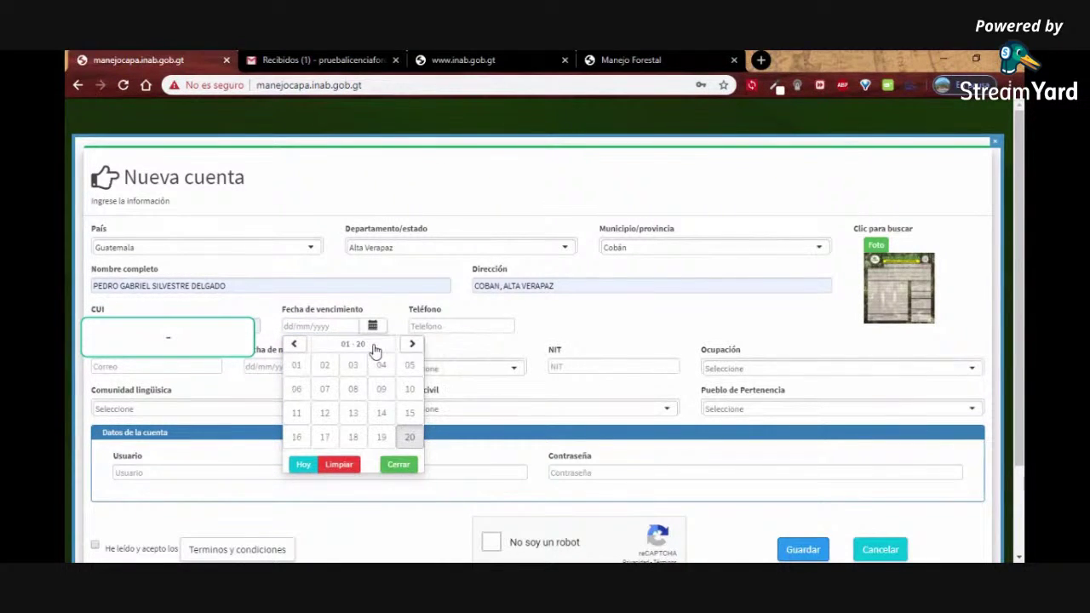
{"action": "left_click", "coordinate": [411, 346]}
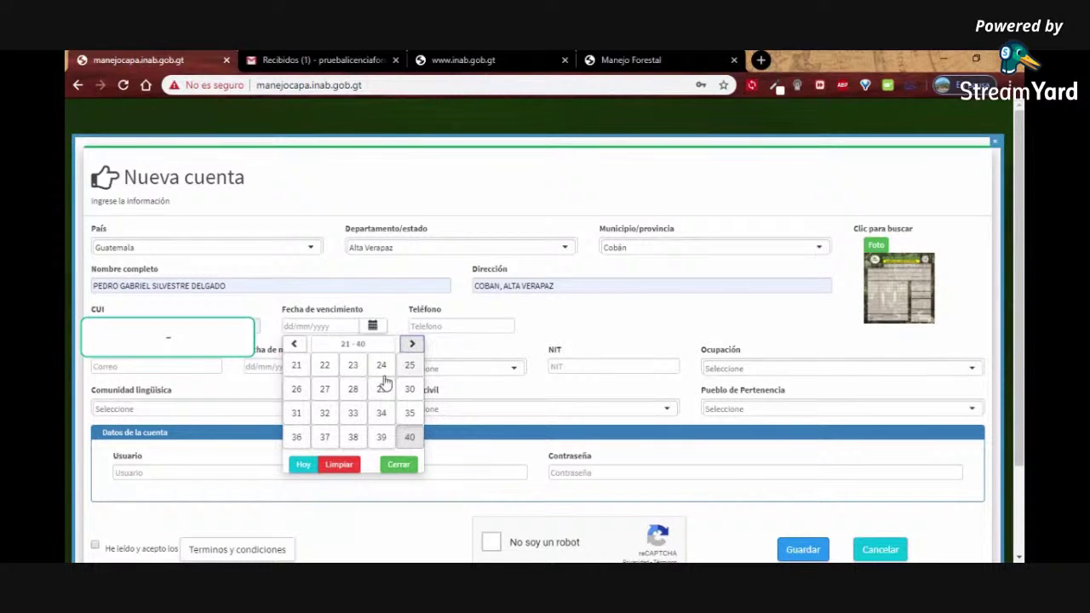
{"action": "left_click", "coordinate": [353, 367]}
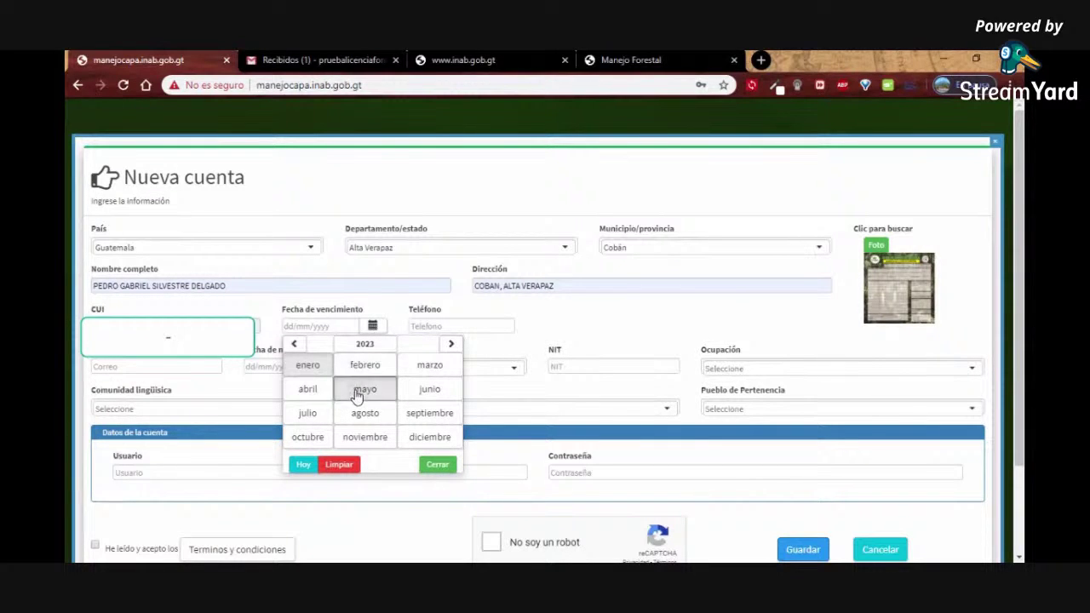
{"action": "left_click", "coordinate": [361, 390]}
{"action": "left_click", "coordinate": [344, 406]}
{"action": "left_click", "coordinate": [461, 328]}
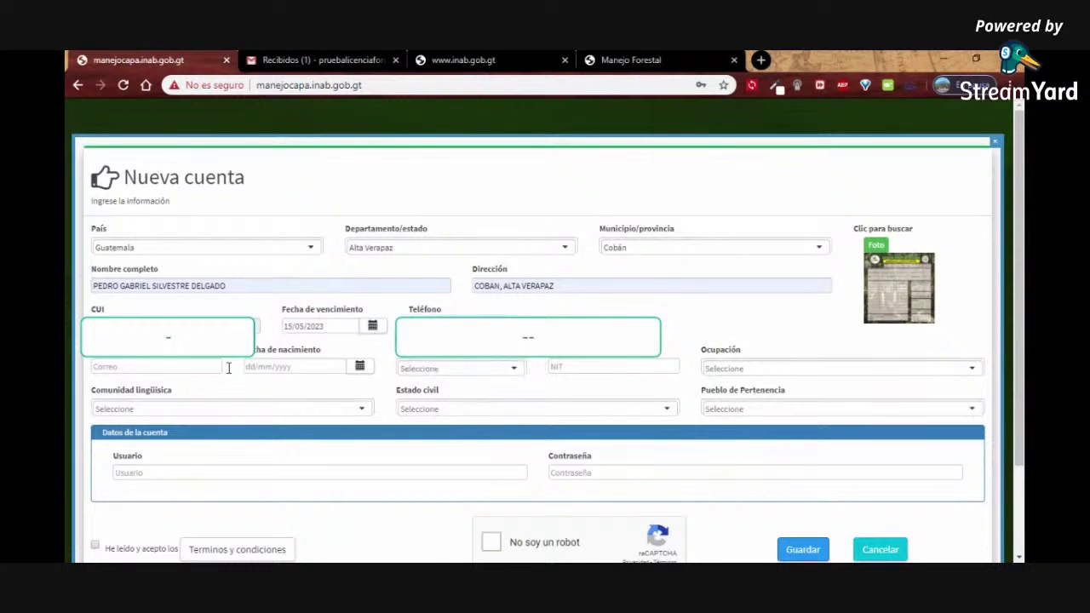
{"action": "left_click", "coordinate": [175, 365]}
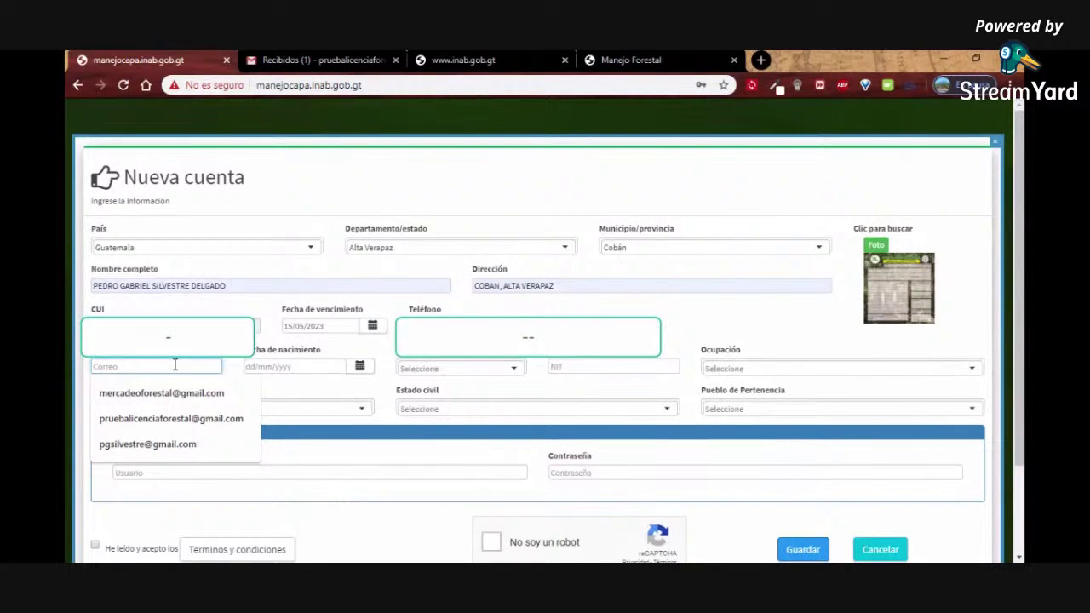
{"action": "left_click", "coordinate": [175, 418]}
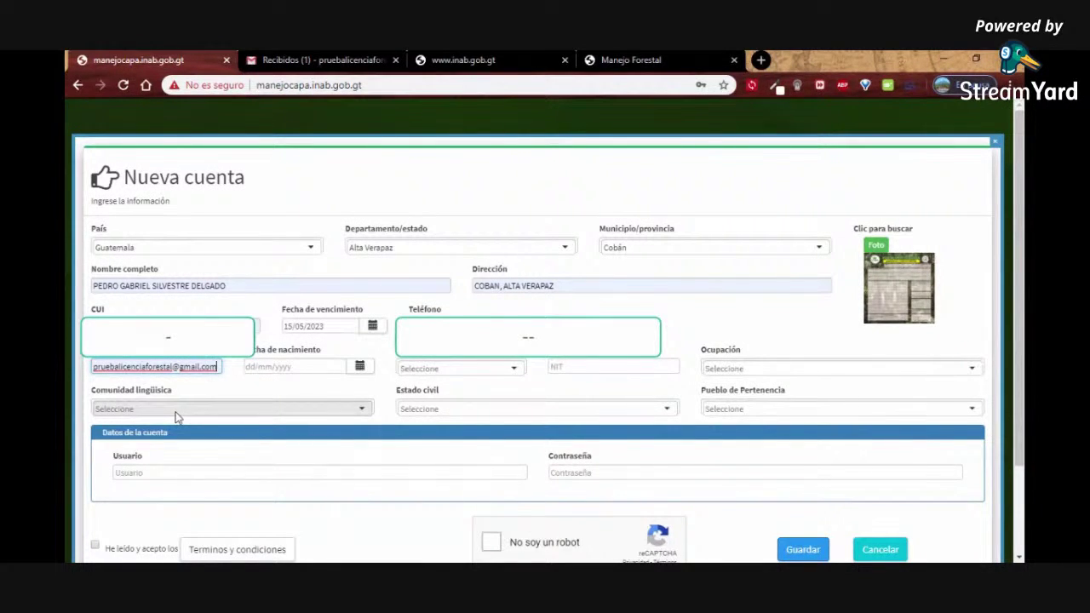
{"action": "left_click", "coordinate": [298, 364]}
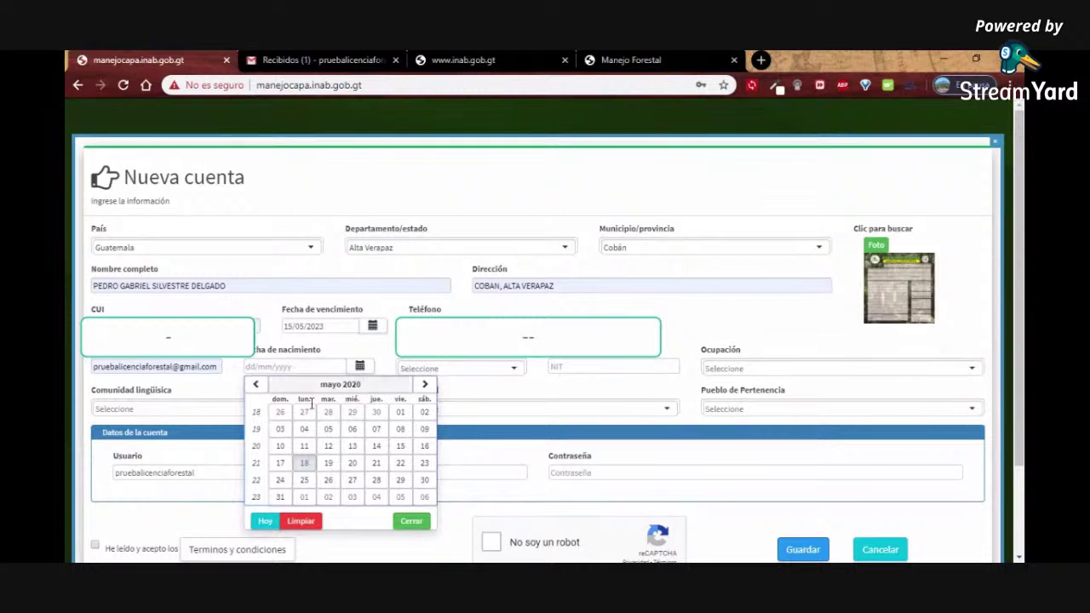
{"action": "left_click", "coordinate": [322, 386]}
{"action": "left_click", "coordinate": [321, 385]}
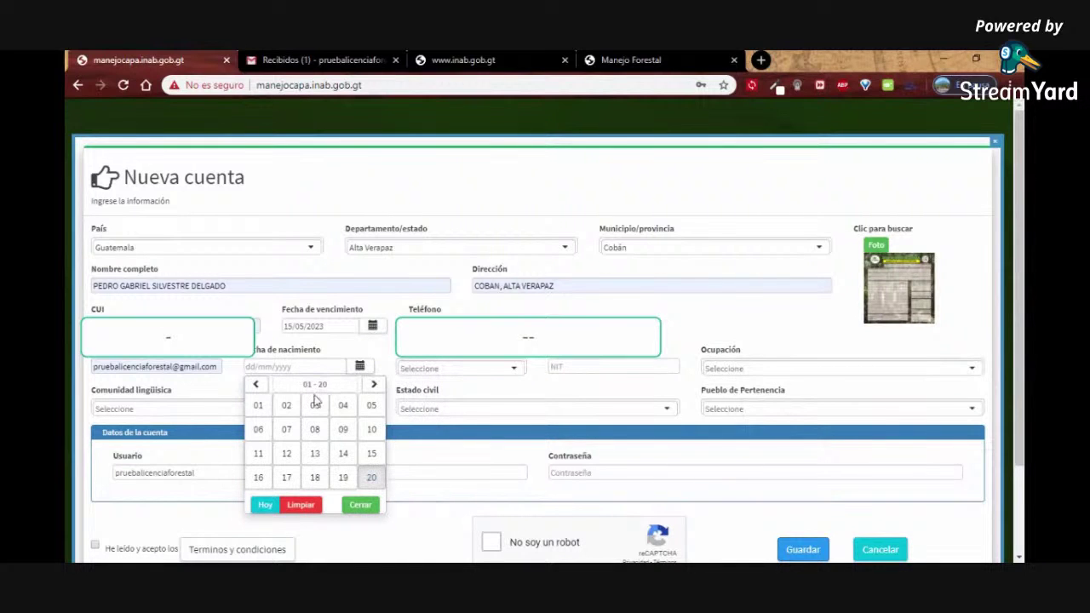
{"action": "left_click", "coordinate": [255, 384]}
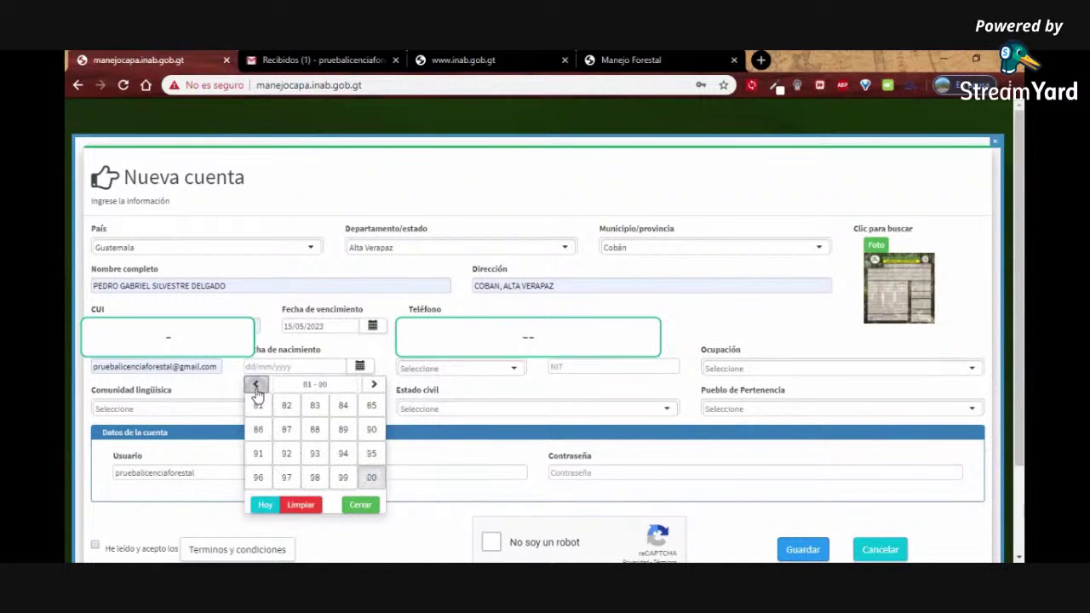
{"action": "left_click", "coordinate": [314, 453]}
{"action": "left_click", "coordinate": [328, 450]}
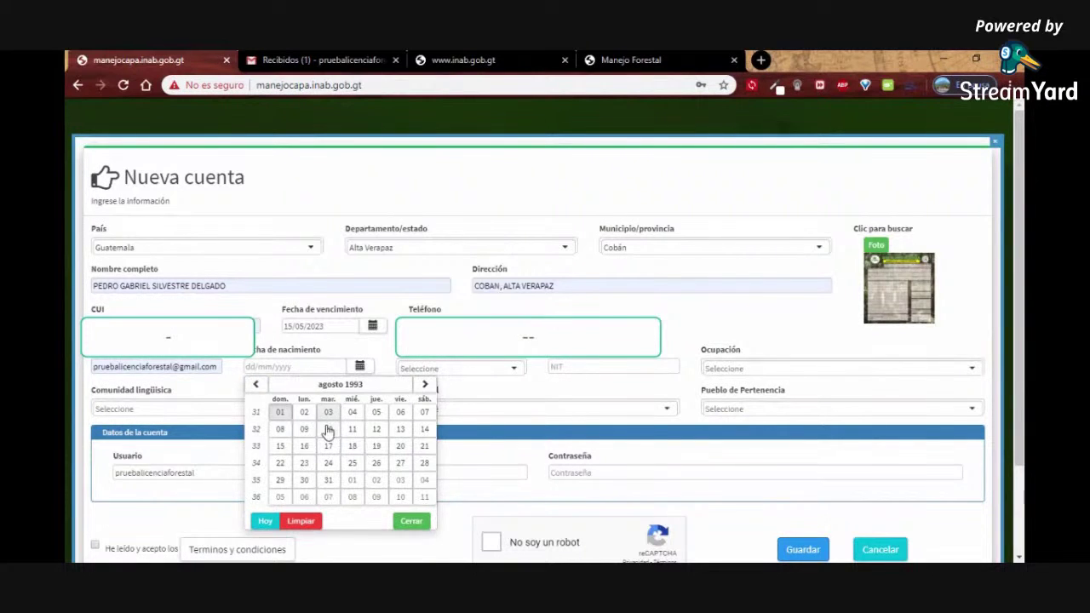
{"action": "left_click", "coordinate": [327, 429]}
Set sex Masculino, occupation Agricultor, Español, Soltero (a) and Ladino/Mestizo.
{"action": "left_click", "coordinate": [469, 372]}
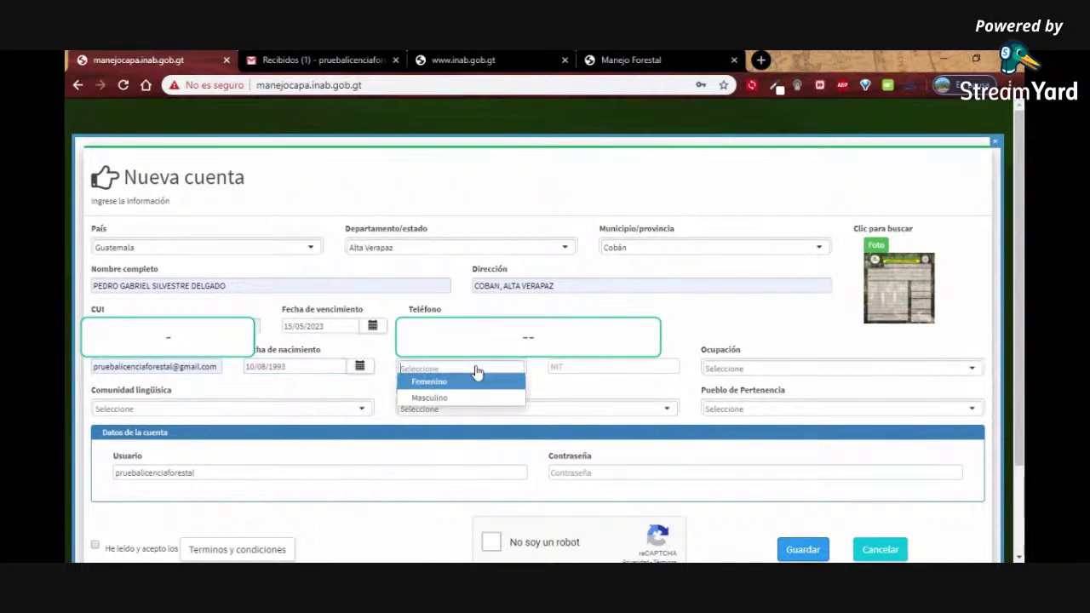
{"action": "left_click", "coordinate": [453, 405]}
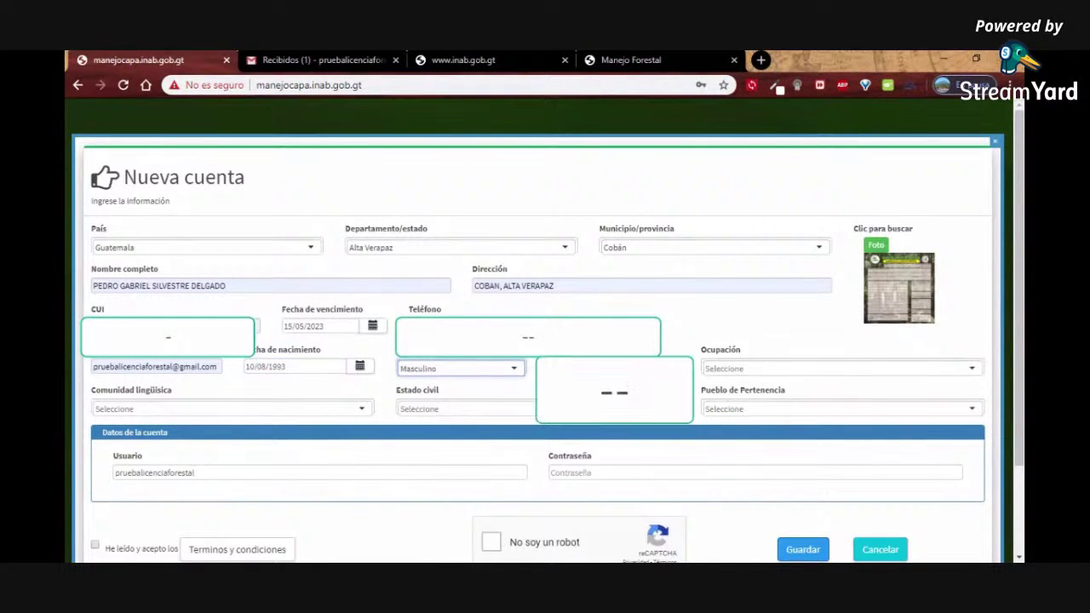
{"action": "key", "text": "Tab"}
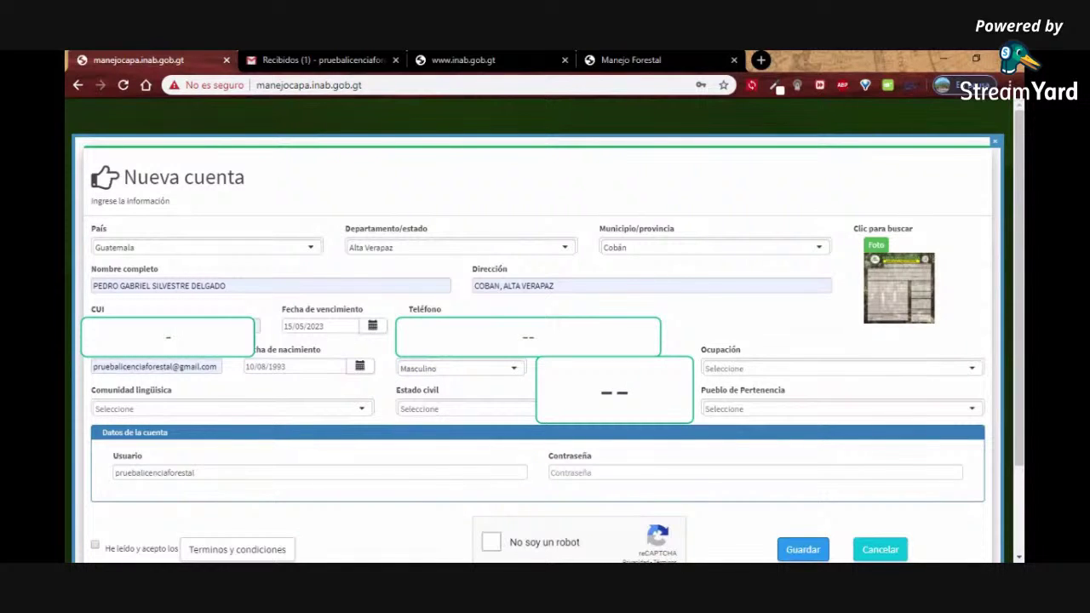
{"action": "left_click", "coordinate": [748, 368]}
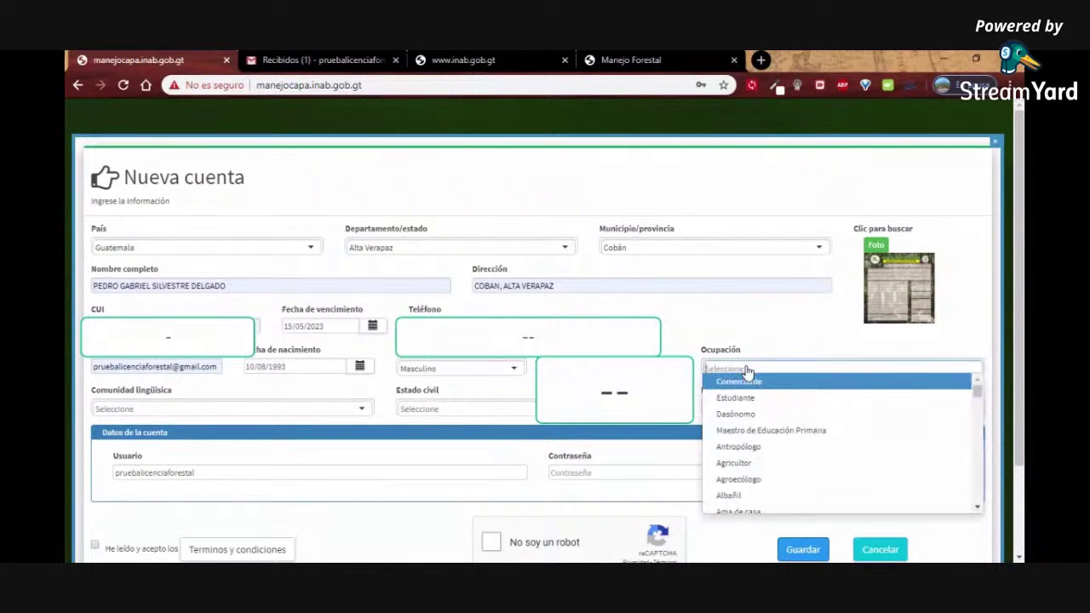
{"action": "left_click", "coordinate": [734, 464]}
{"action": "left_click", "coordinate": [225, 410]}
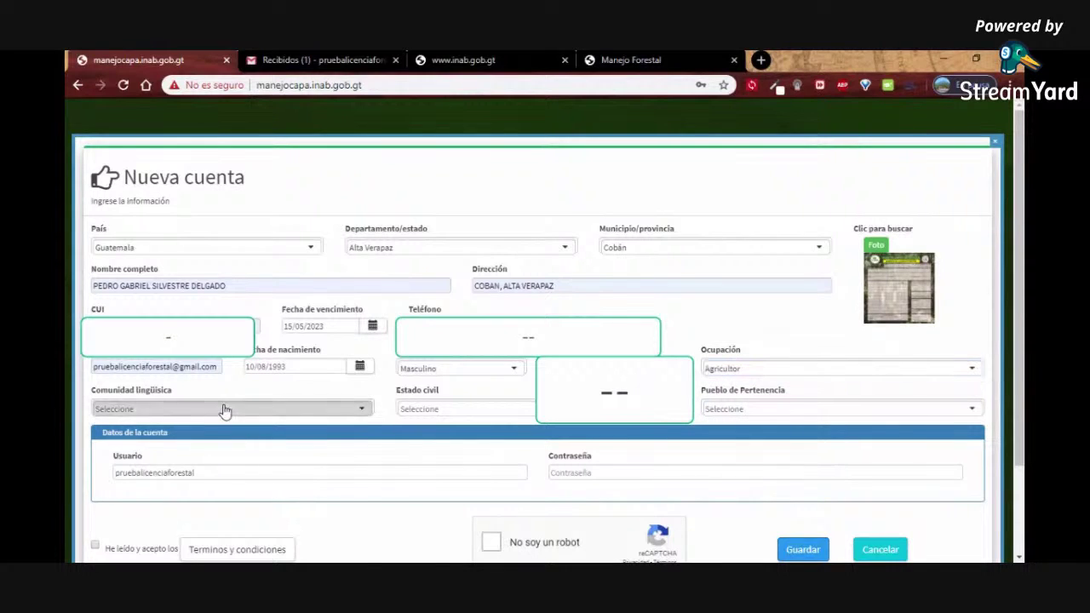
{"action": "left_click", "coordinate": [462, 413]}
{"action": "left_click", "coordinate": [440, 444]}
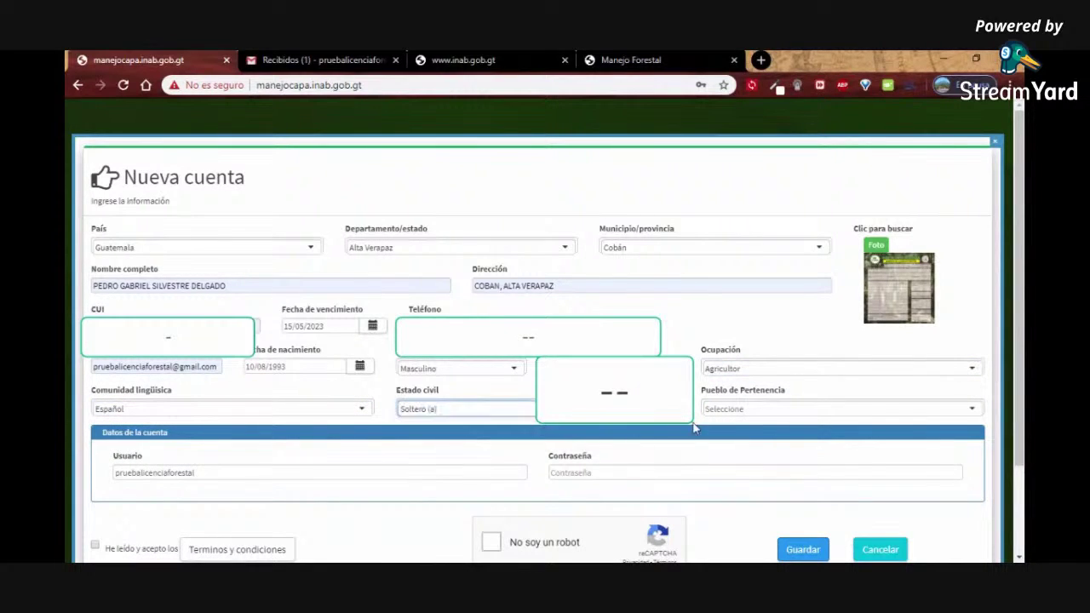
{"action": "left_click", "coordinate": [736, 409]}
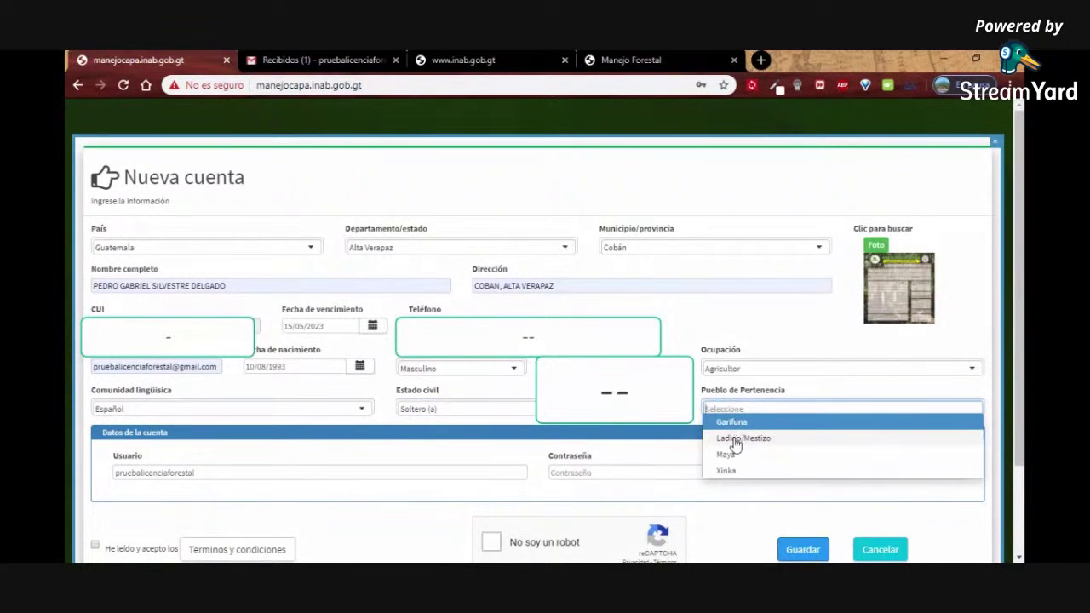
{"action": "left_click", "coordinate": [732, 438]}
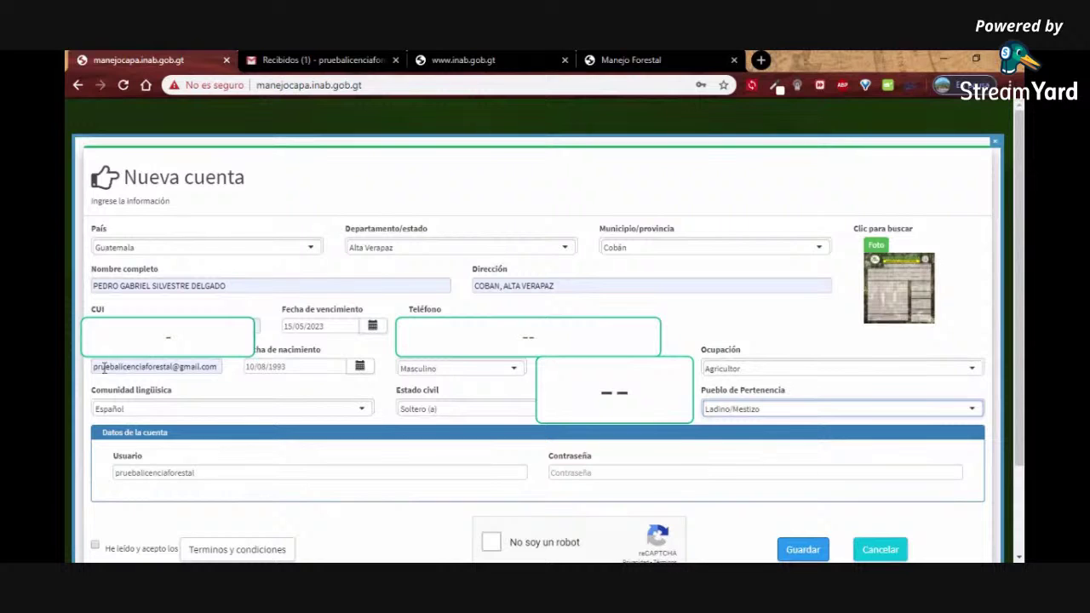
Enter the account password and accept the terms and conditions.
{"action": "left_click", "coordinate": [582, 473]}
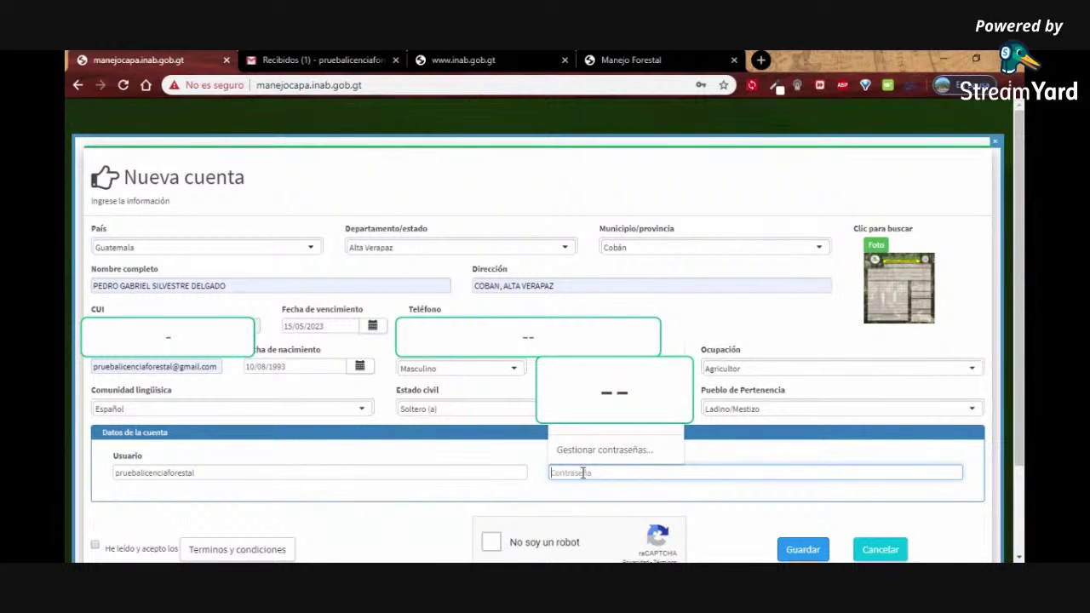
{"action": "type", "text": "•"}
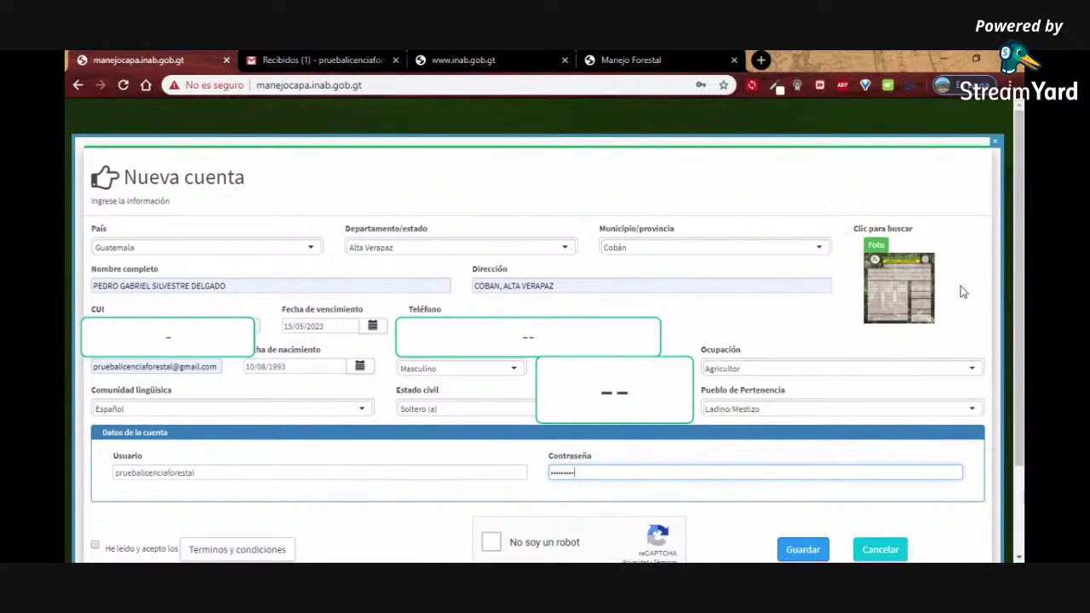
{"action": "left_click_drag", "start_coordinate": [1023, 302], "coordinate": [1023, 362]}
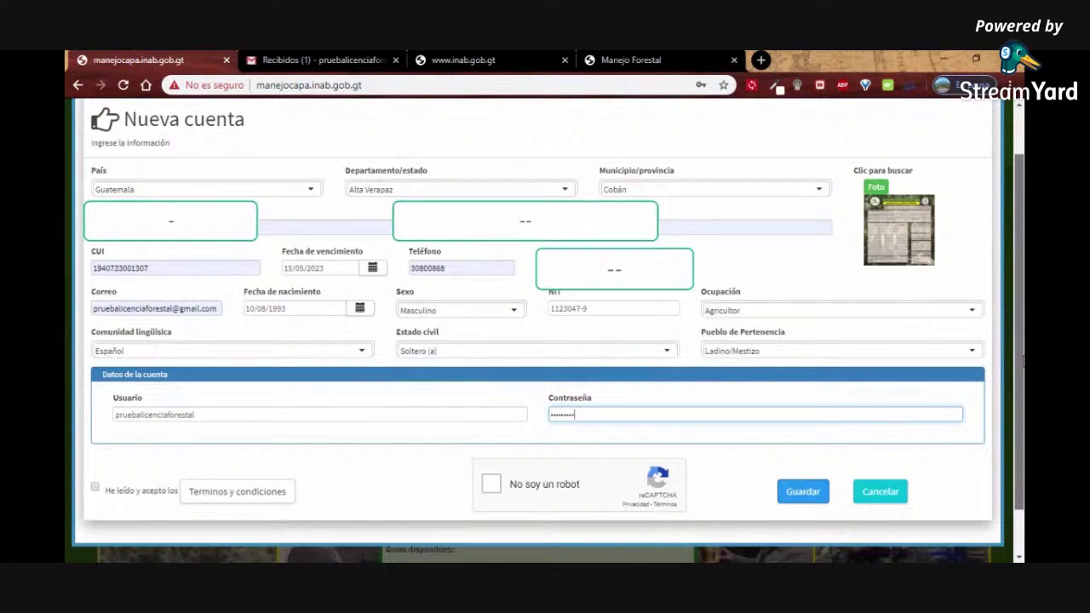
{"action": "left_click_drag", "start_coordinate": [1023, 362], "coordinate": [1024, 417]}
{"action": "left_click", "coordinate": [95, 434]}
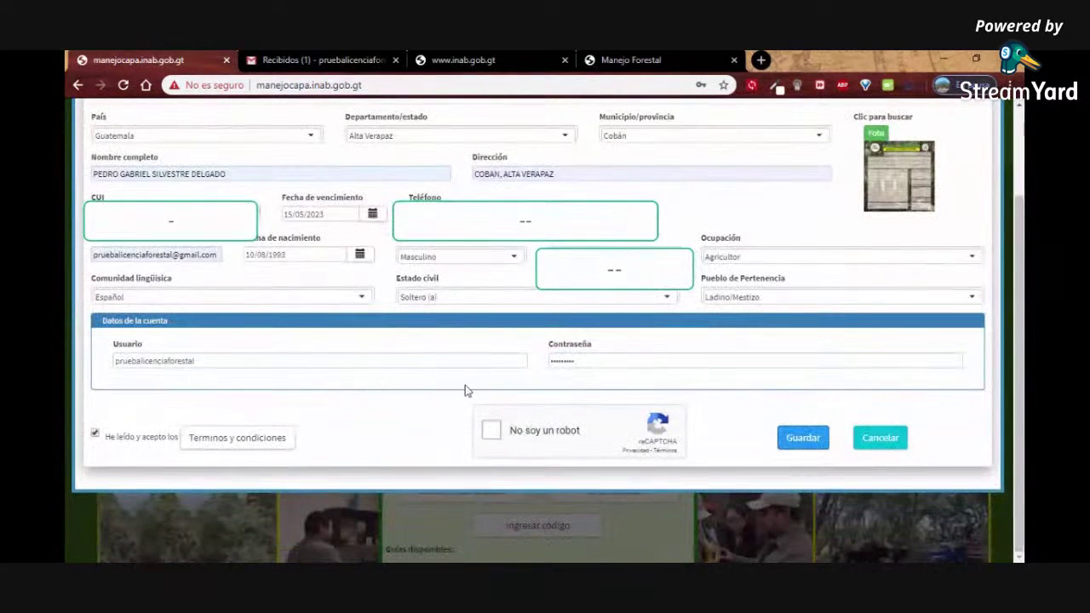
Pass the reCAPTCHA motorcycle challenge, then close the form with Cancelar.
{"action": "left_click", "coordinate": [491, 428]}
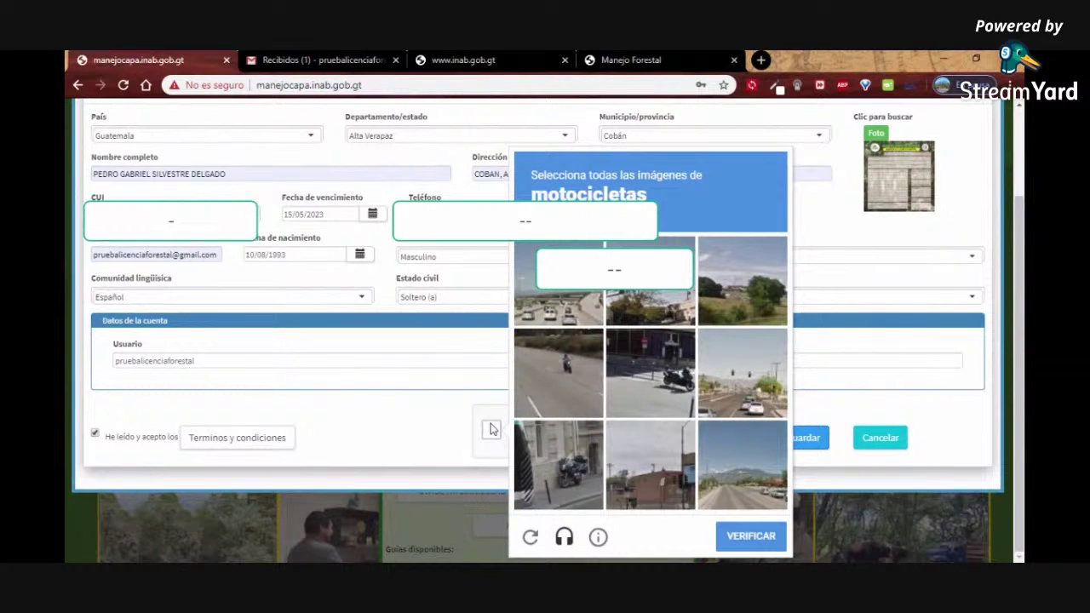
{"action": "left_click", "coordinate": [571, 358]}
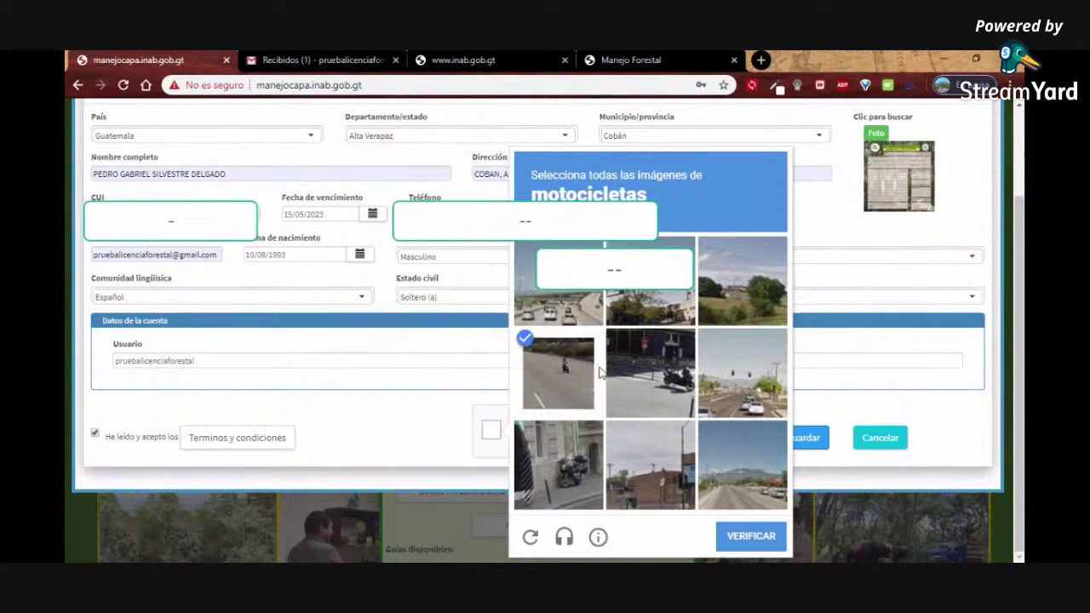
{"action": "left_click", "coordinate": [649, 372]}
{"action": "left_click", "coordinate": [575, 483]}
{"action": "left_click", "coordinate": [746, 539]}
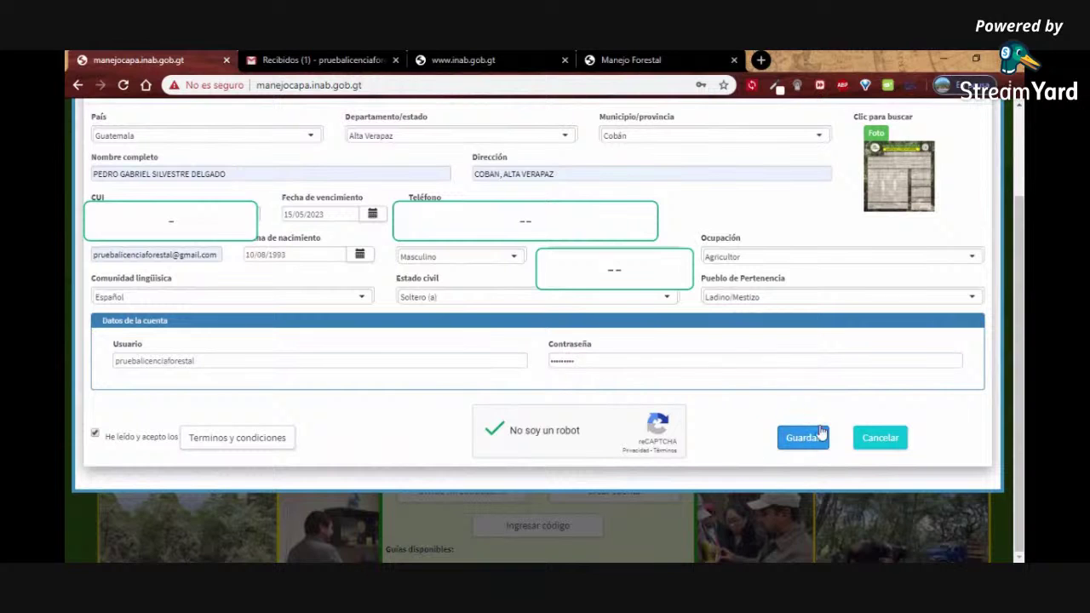
{"action": "left_click", "coordinate": [876, 439]}
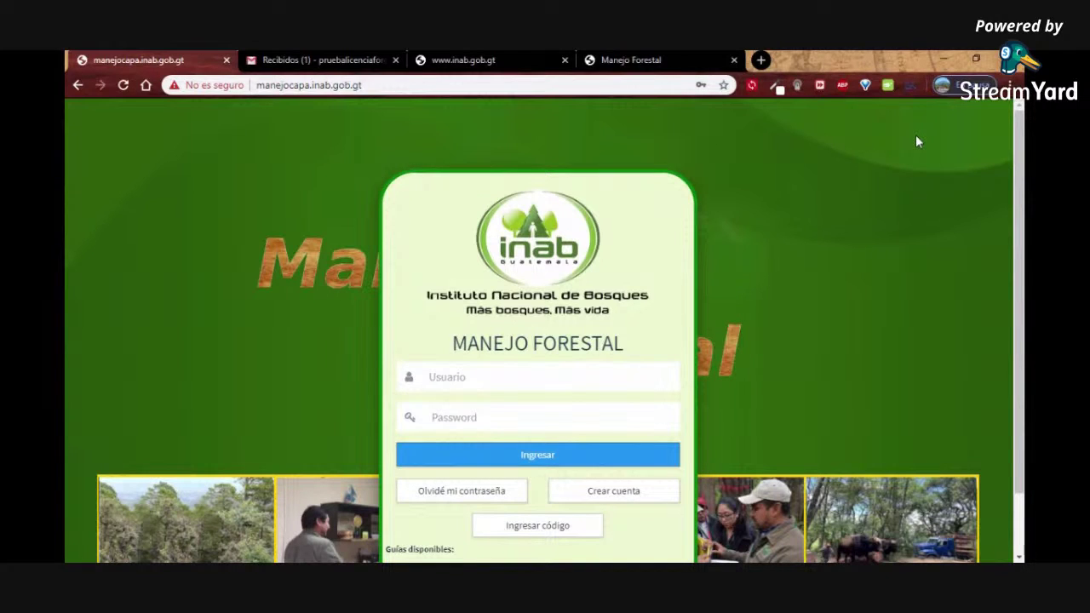
Copy the activation code from the 'Registro Módulo de Manejo Forestal' email in Gmail.
{"action": "left_click", "coordinate": [324, 63]}
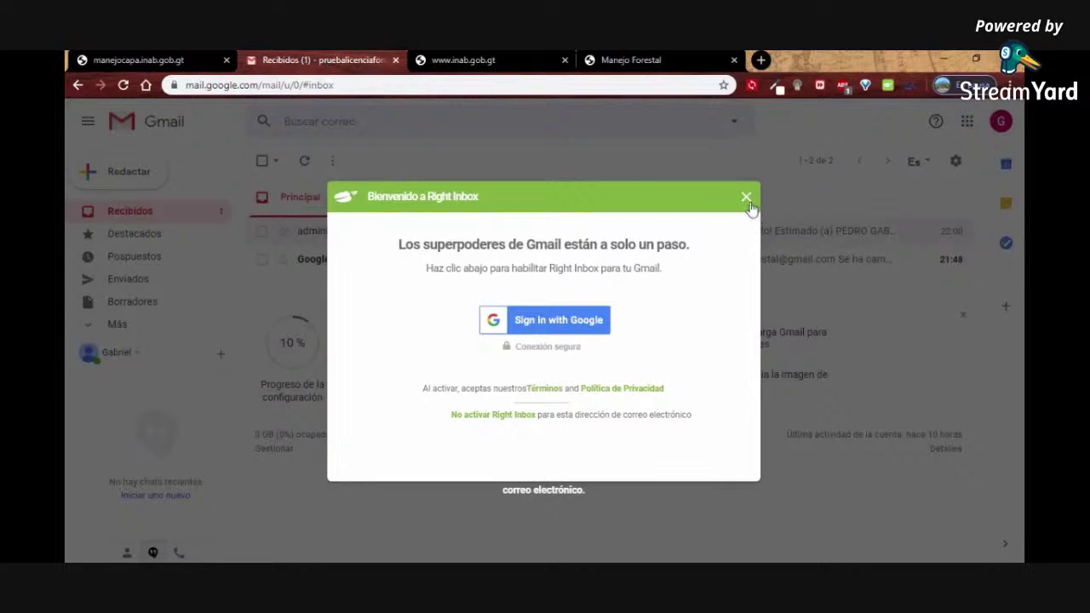
{"action": "left_click", "coordinate": [745, 198]}
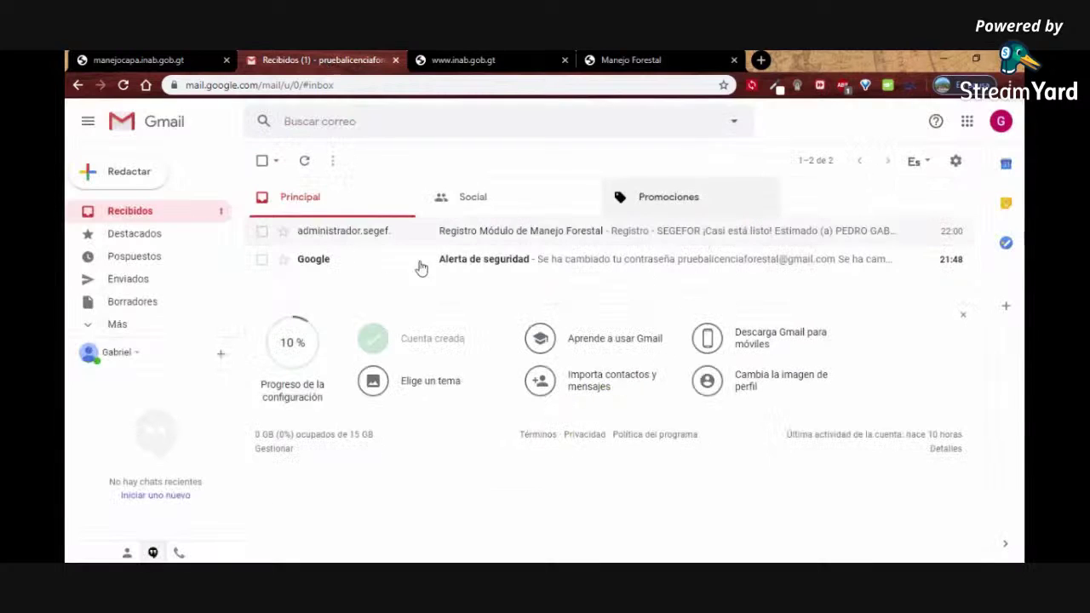
{"action": "left_click", "coordinate": [368, 240]}
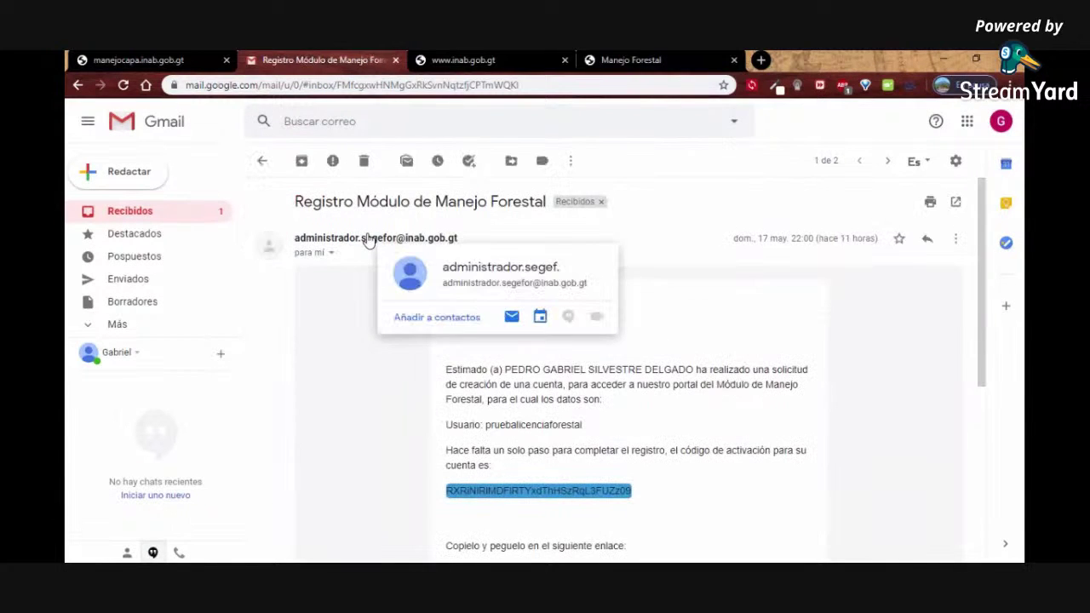
{"action": "double_click", "coordinate": [485, 491]}
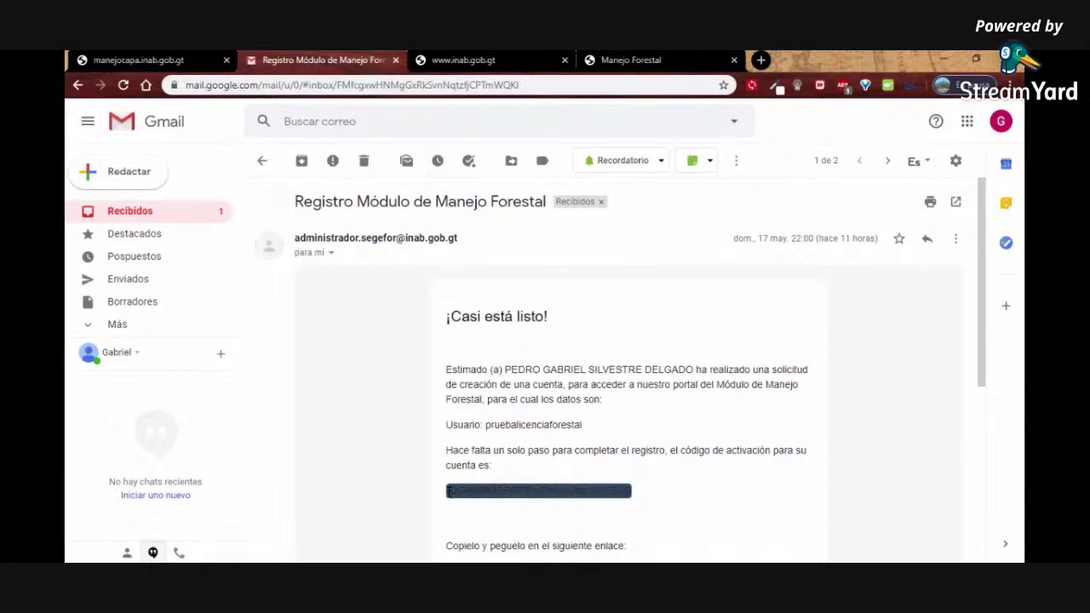
{"action": "left_click_drag", "start_coordinate": [446, 491], "coordinate": [615, 505]}
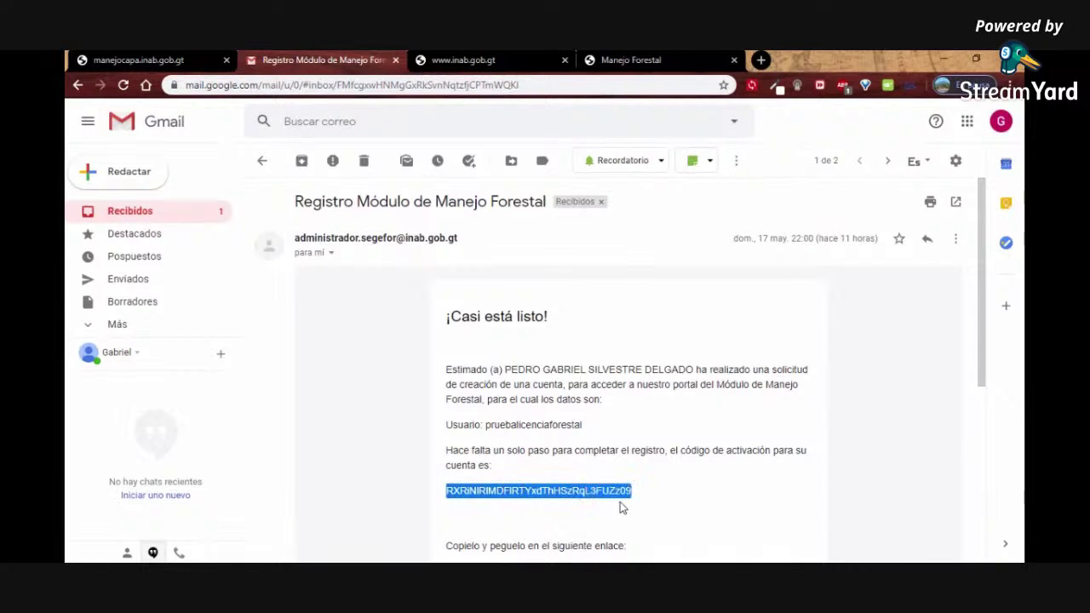
{"action": "left_click", "coordinate": [127, 59]}
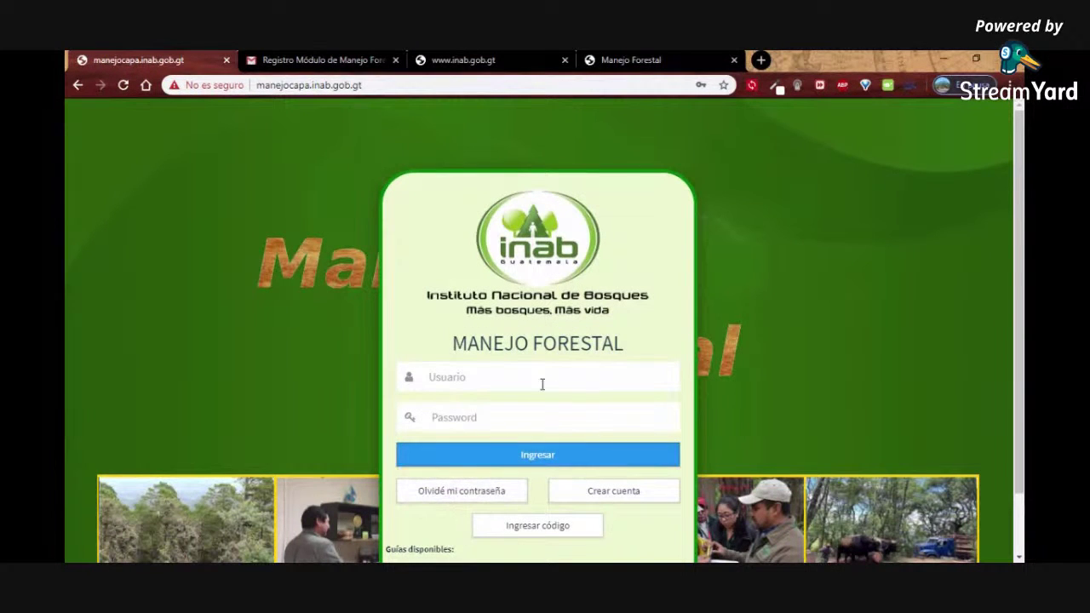
Paste the activation code into the confirmation dialog, close it, and enter the login username.
{"action": "left_click", "coordinate": [537, 526]}
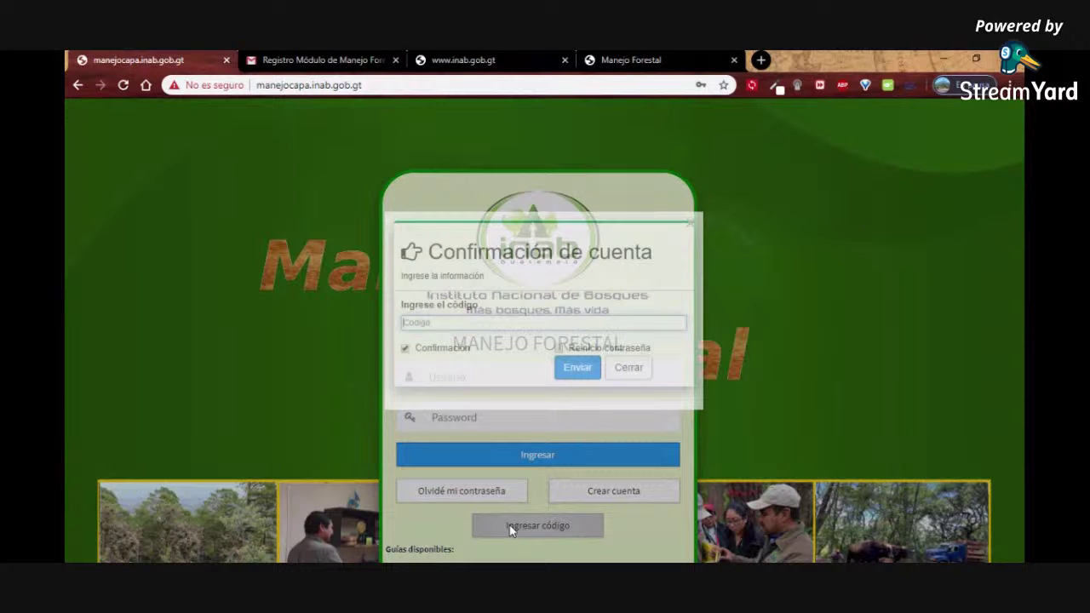
{"action": "left_click", "coordinate": [452, 322]}
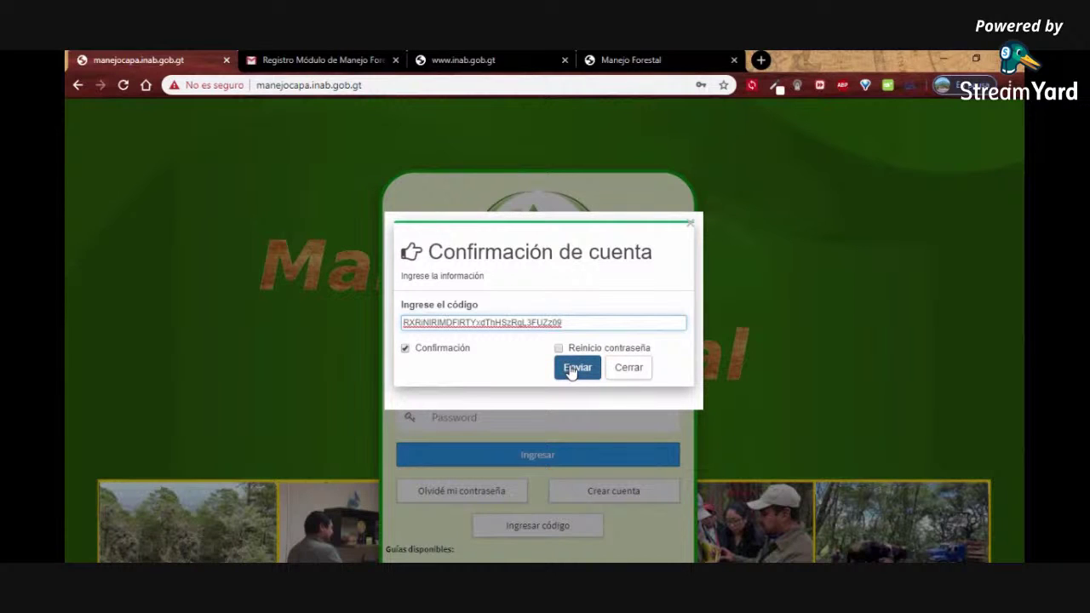
{"action": "left_click", "coordinate": [630, 368]}
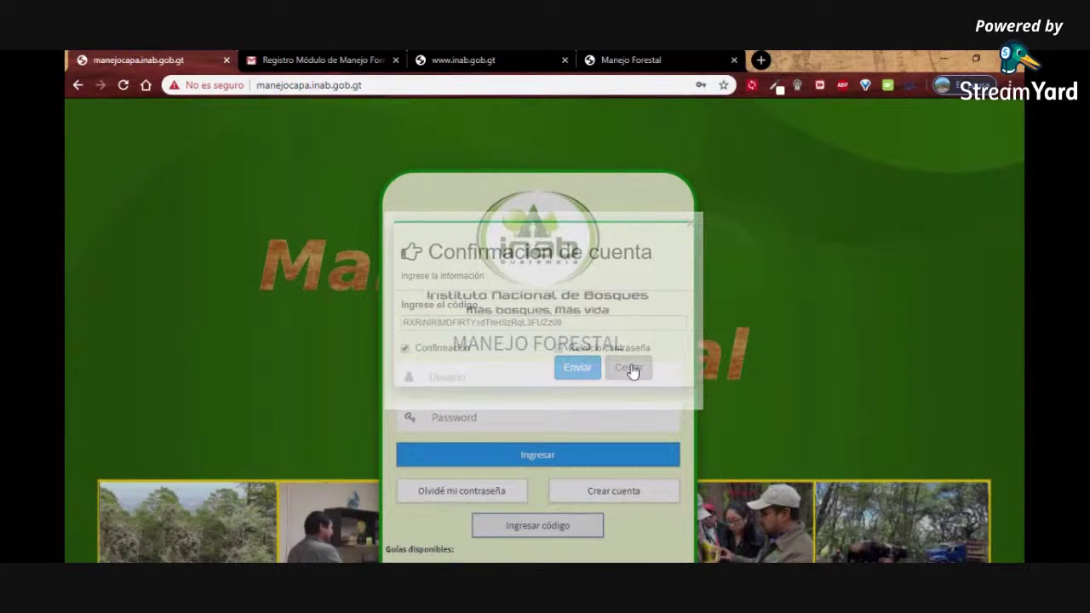
{"action": "left_click", "coordinate": [446, 377]}
{"action": "type", "text": "p"}
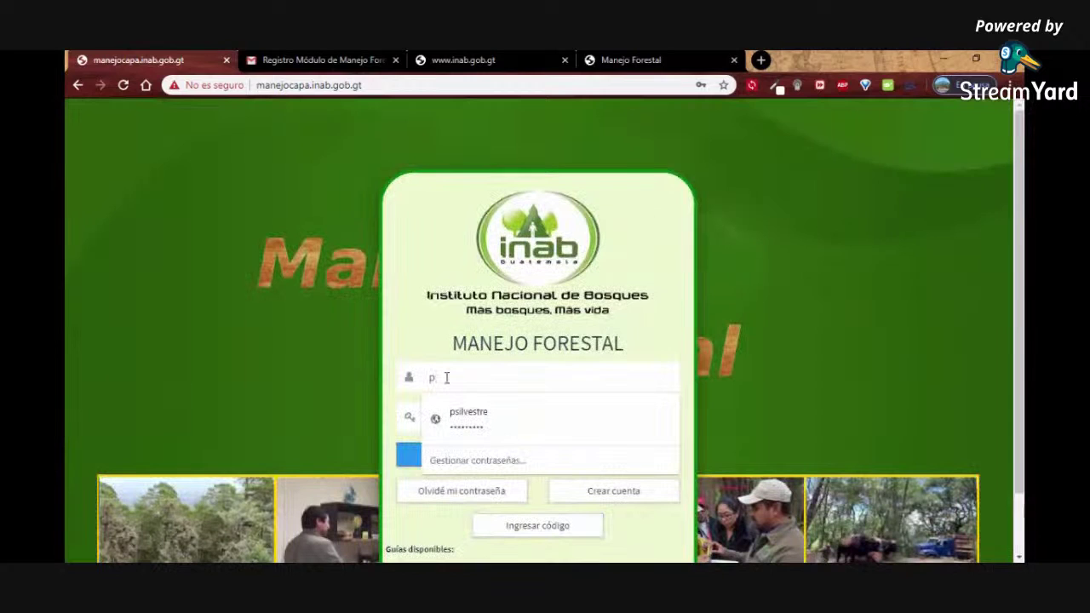
{"action": "type", "text": "ruev"}
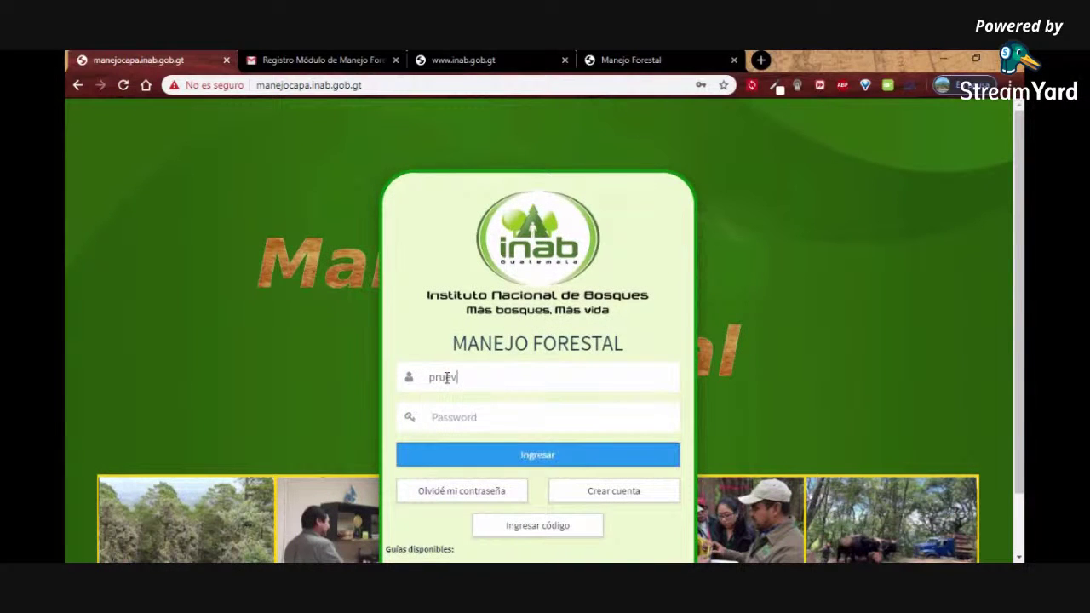
{"action": "key", "text": "BackSpace"}
{"action": "type", "text": "balicenciaforestal"}
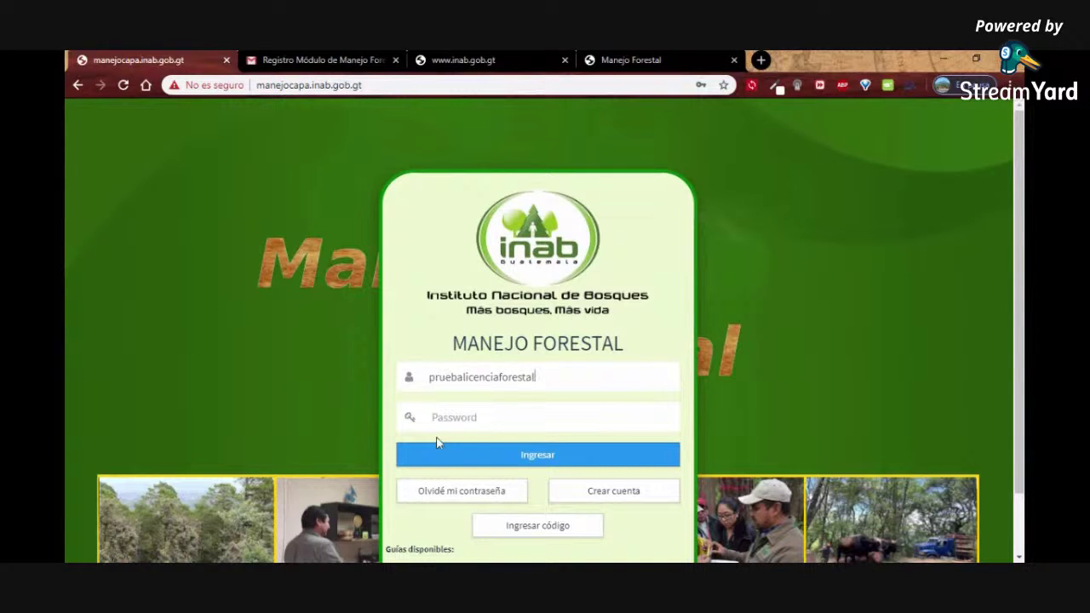
Log in with the new account's password and open Mi perfil.
{"action": "left_click", "coordinate": [446, 417]}
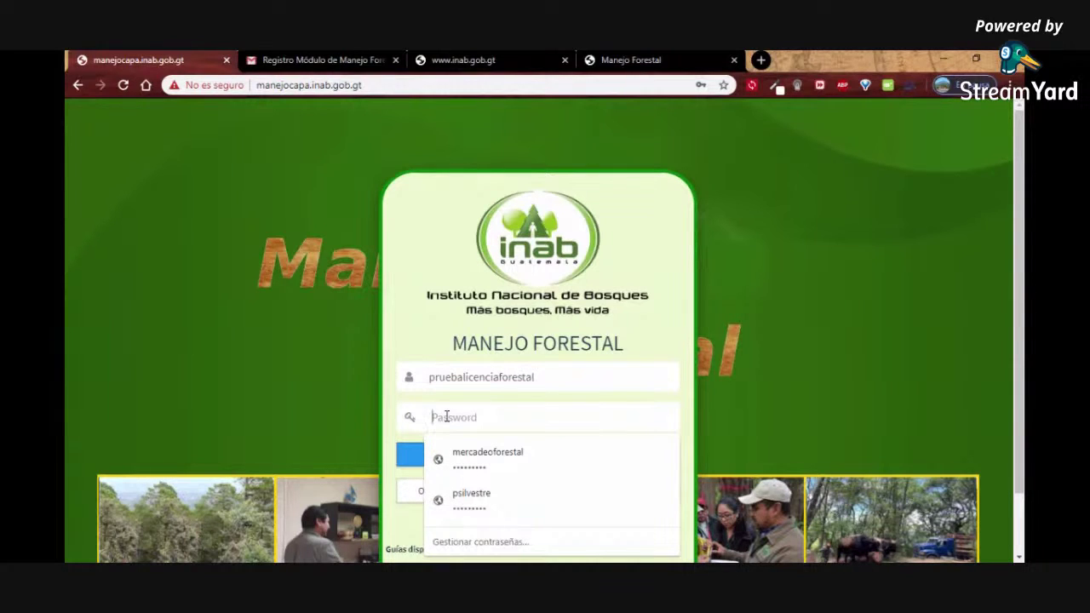
{"action": "type", "text": "•••••••••"}
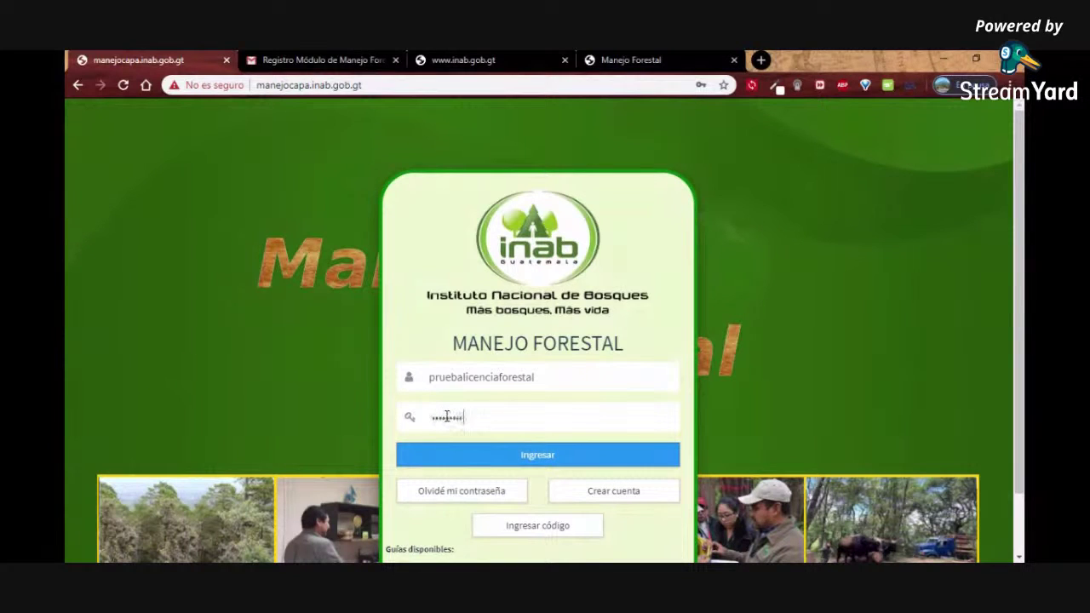
{"action": "left_click", "coordinate": [442, 460]}
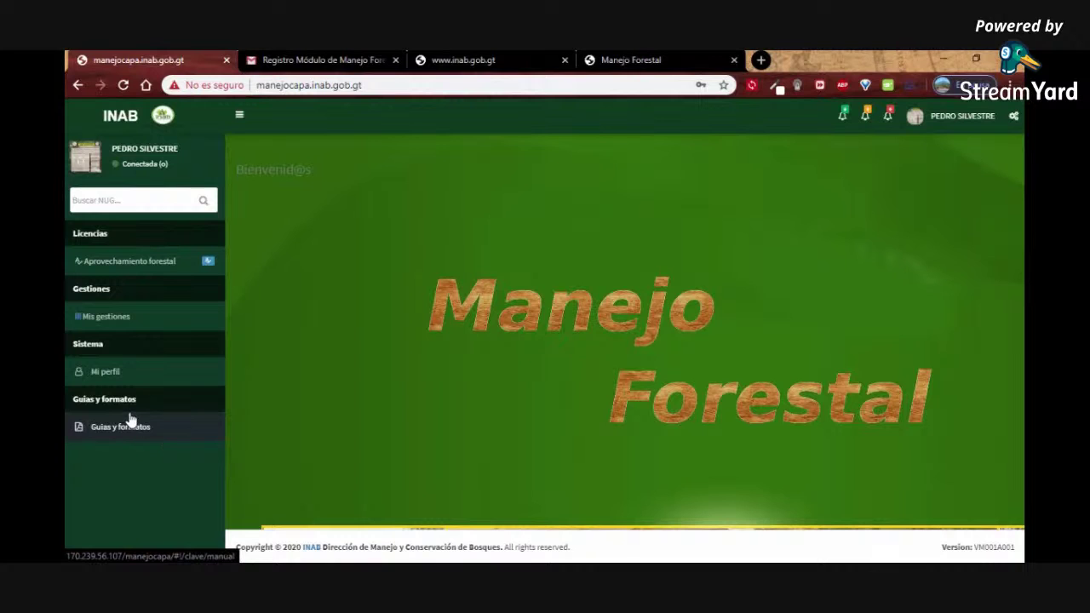
{"action": "left_click", "coordinate": [103, 372]}
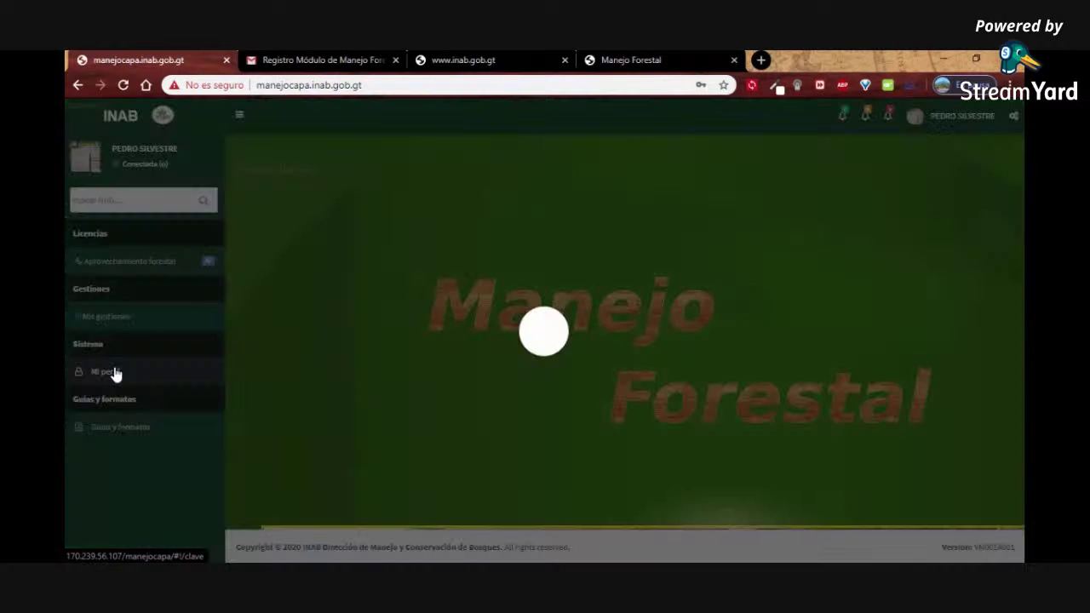